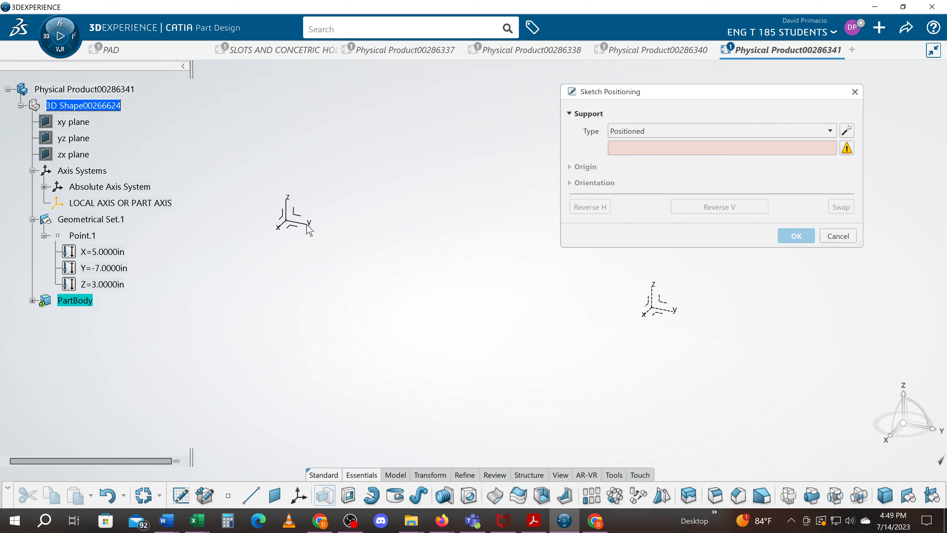
Create a positioned sketch supported on the local part axis system's Y and Z axes, and display the sketch grid.
{"action": "left_click", "coordinate": [308, 225]}
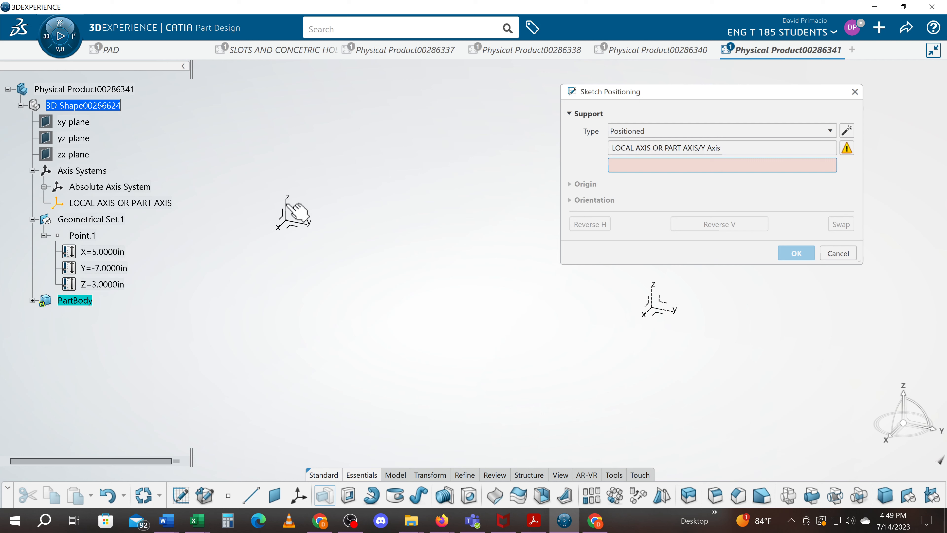
{"action": "left_click", "coordinate": [296, 211]}
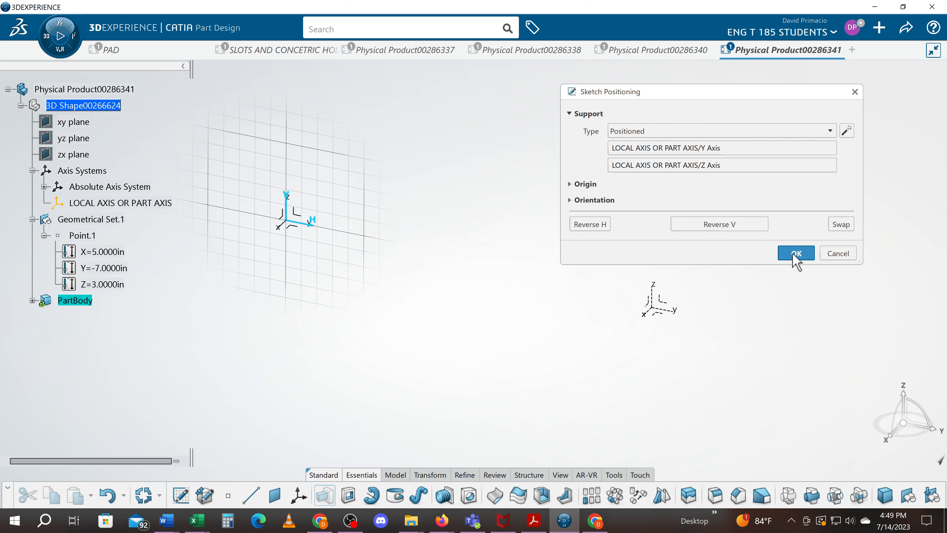
{"action": "left_click", "coordinate": [797, 253]}
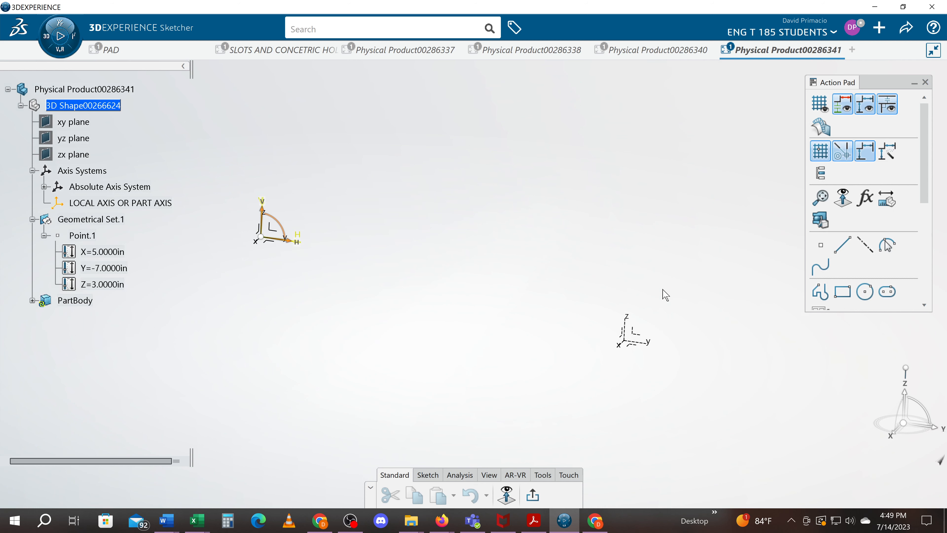
{"action": "left_click", "coordinate": [32, 300]}
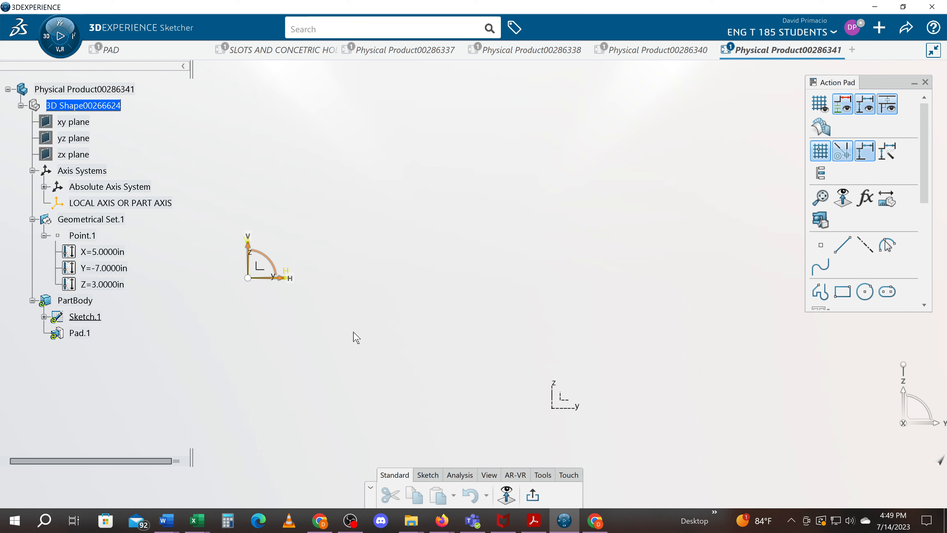
{"action": "left_click", "coordinate": [820, 105]}
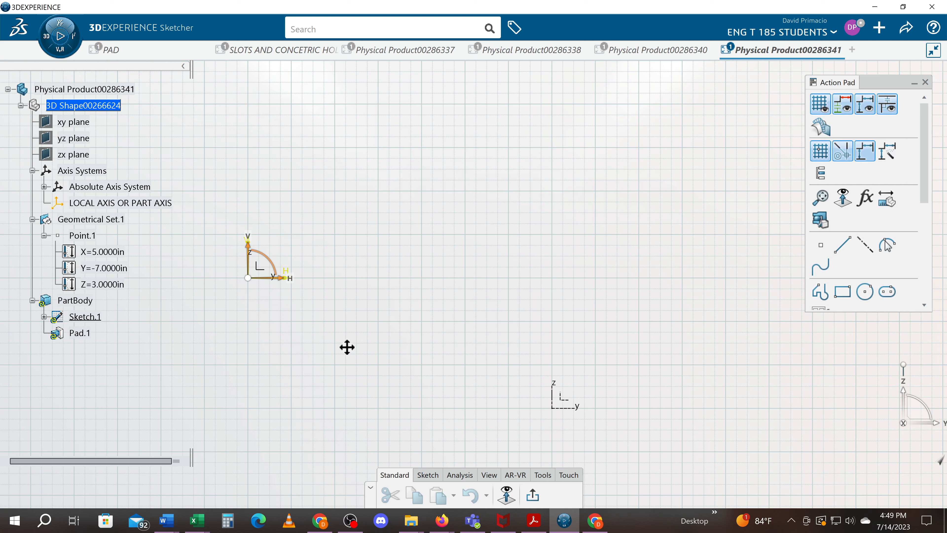
Draw a rectangle with its lower-left corner at the sketch origin and expand the sketch's geometry in the tree.
{"action": "middle_click_drag", "start_coordinate": [347, 347], "coordinate": [425, 395]}
{"action": "left_click", "coordinate": [842, 291]}
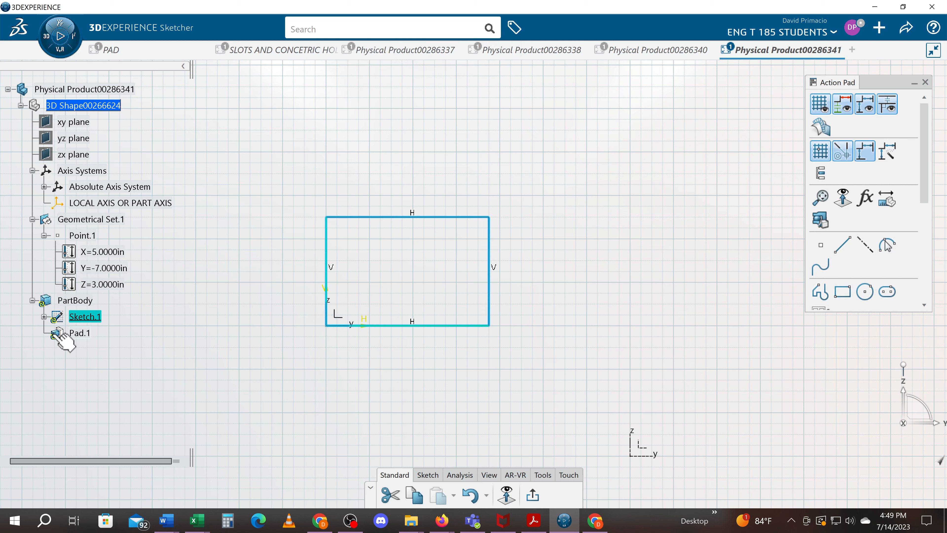
{"action": "left_click", "coordinate": [44, 317]}
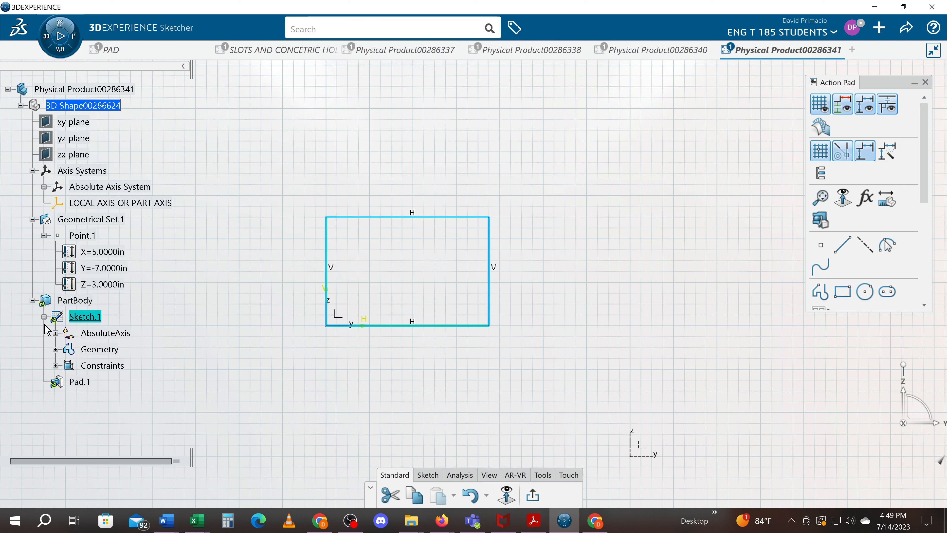
{"action": "left_click", "coordinate": [56, 350]}
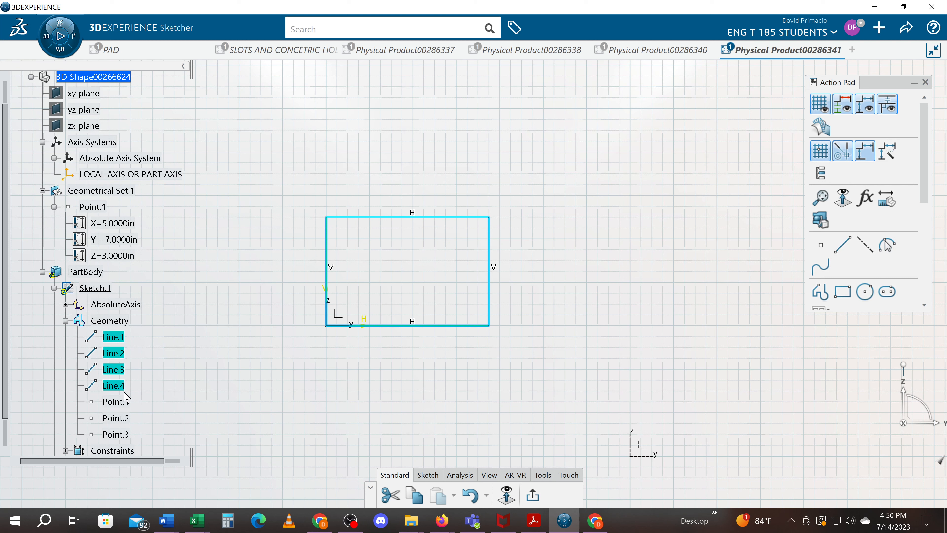
Delete the entire rectangle that starts at the sketch origin.
{"action": "left_click", "coordinate": [393, 254]}
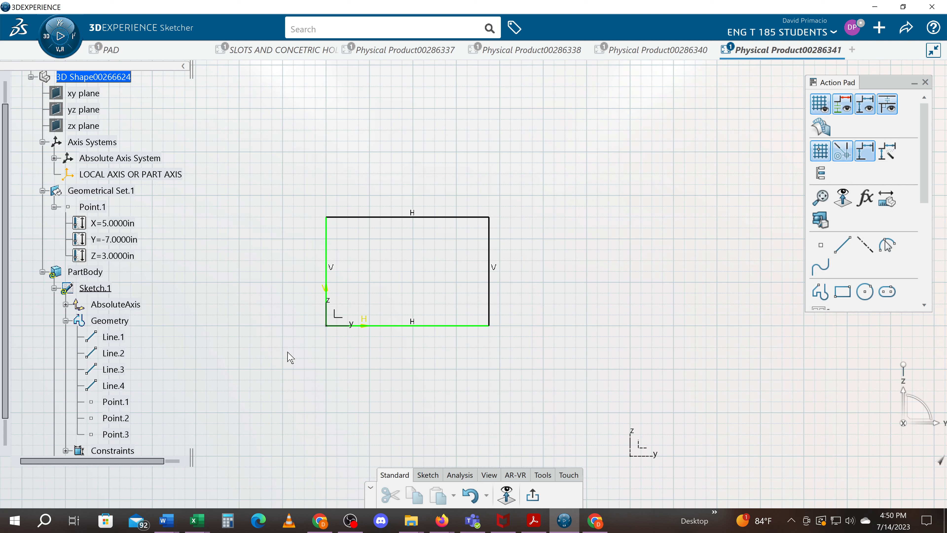
{"action": "left_click", "coordinate": [396, 327]}
{"action": "mouse_move", "coordinate": [238, 181]}
{"action": "left_mouse_down"}
{"action": "mouse_move", "coordinate": [453, 317]}
{"action": "mouse_move", "coordinate": [595, 389]}
{"action": "left_mouse_up"}
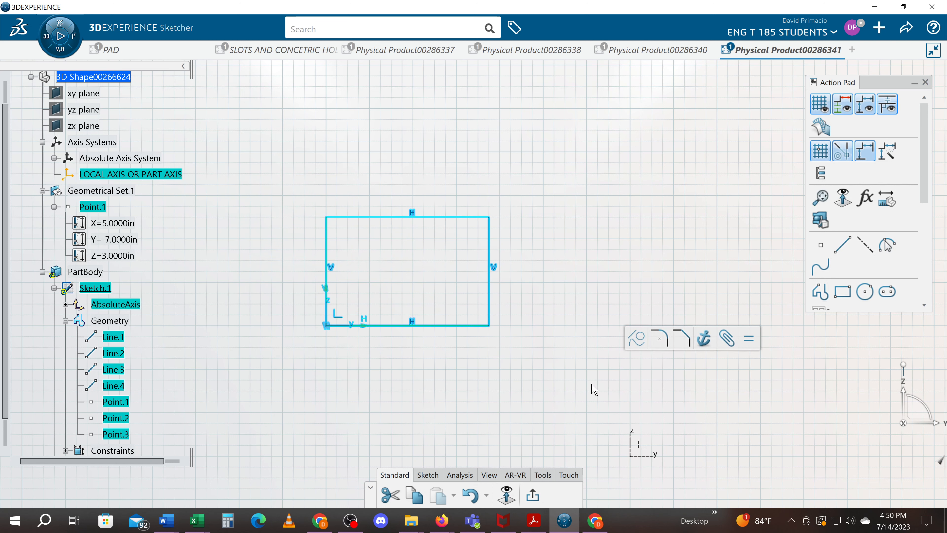
{"action": "key", "text": "Delete"}
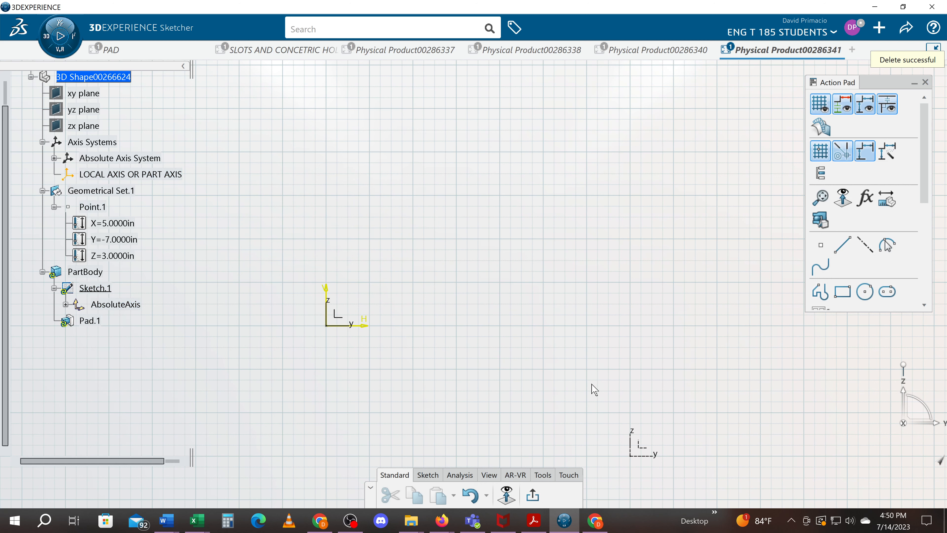
Draw a rectangle away from the origin, starting at H 1 in, V 1 in, with a width of 5 in and a height of 3 in.
{"action": "left_click", "coordinate": [432, 479]}
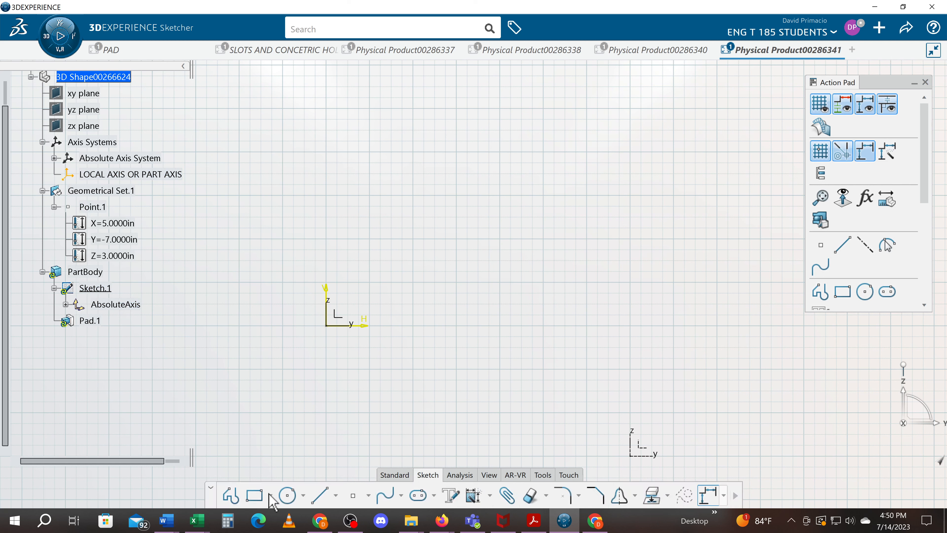
{"action": "left_click", "coordinate": [851, 297]}
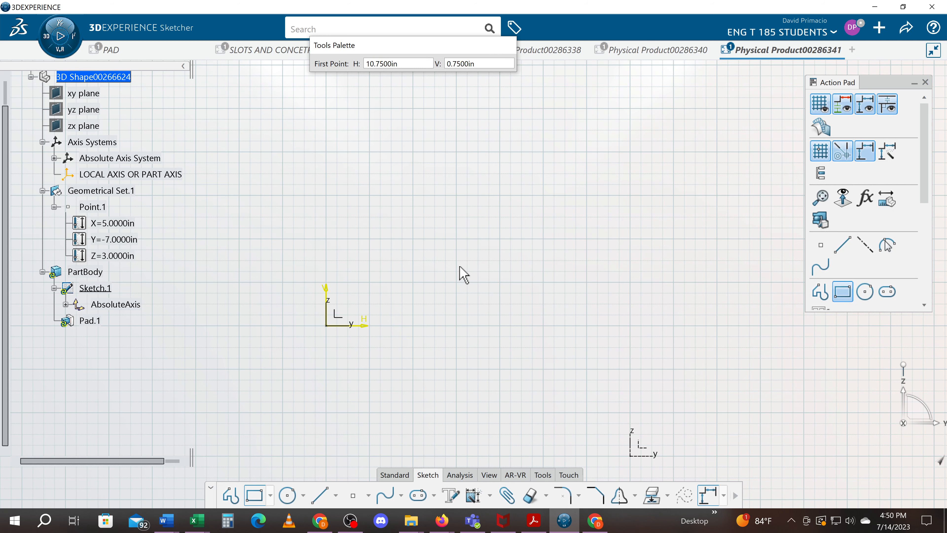
{"action": "left_click", "coordinate": [375, 283]}
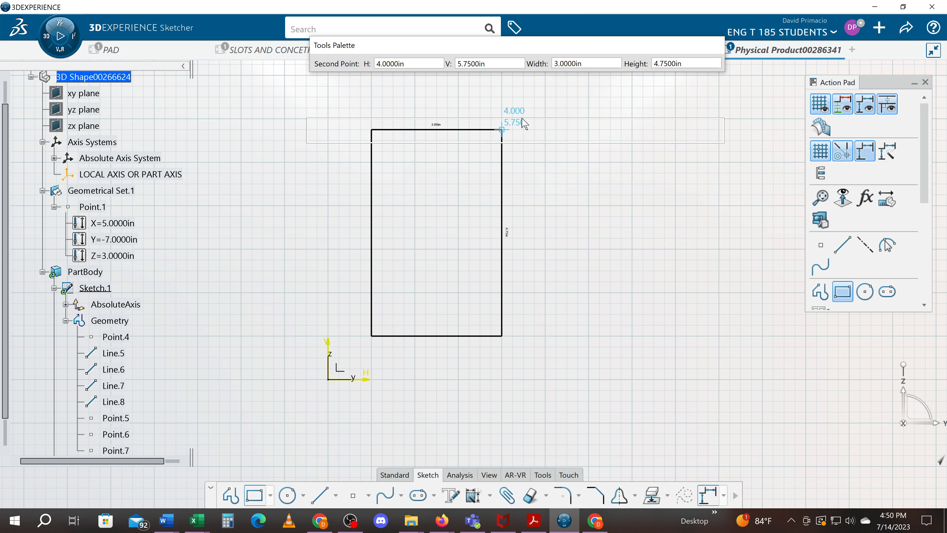
{"action": "double_click", "coordinate": [591, 145]}
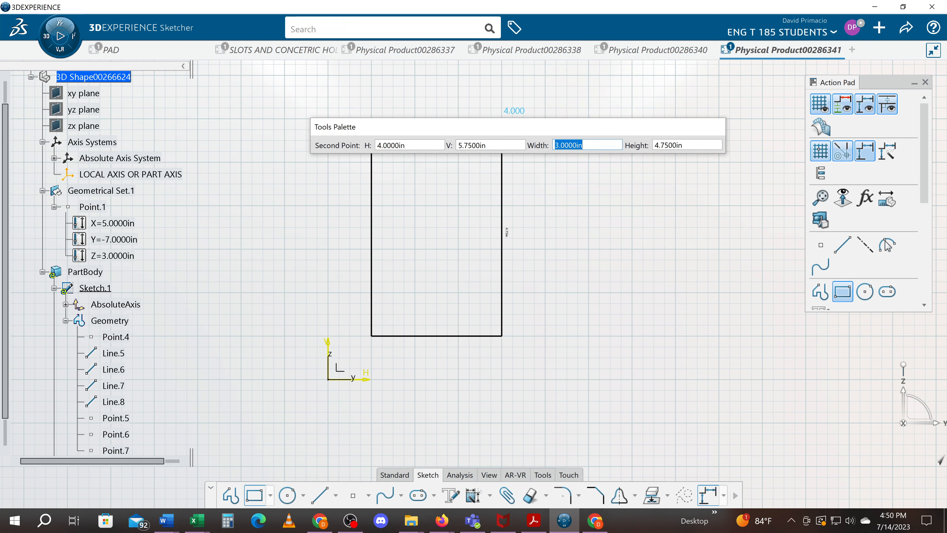
{"action": "type", "text": "5"}
{"action": "key", "text": "Tab"}
{"action": "type", "text": "3"}
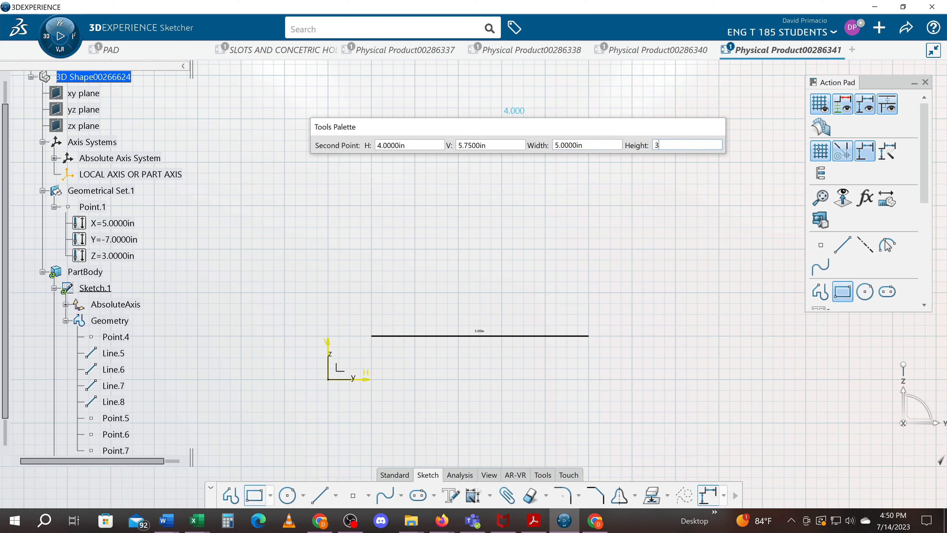
{"action": "key", "text": "Return"}
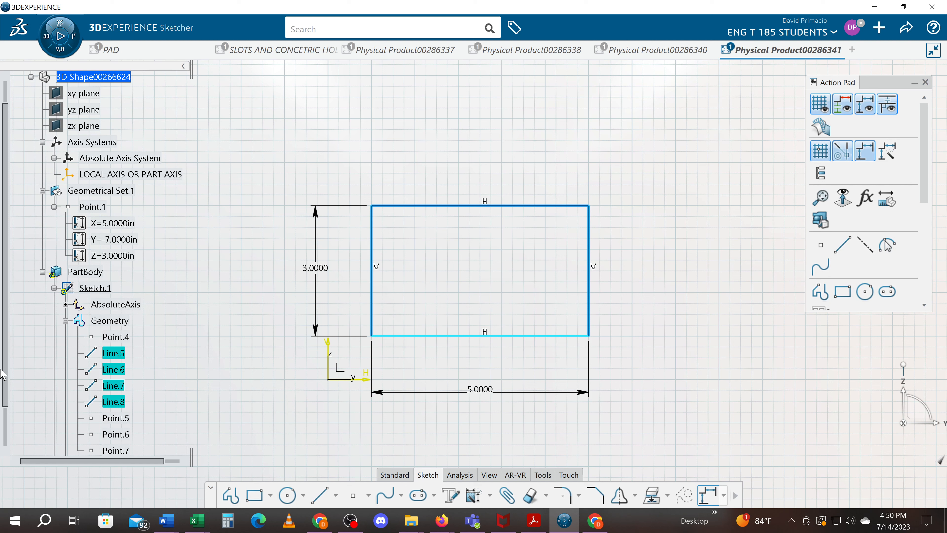
Apply a contact constraint making the rectangle's bottom edge coincident with the sketch's horizontal axis.
{"action": "left_click_drag", "start_coordinate": [5, 370], "coordinate": [3, 413]}
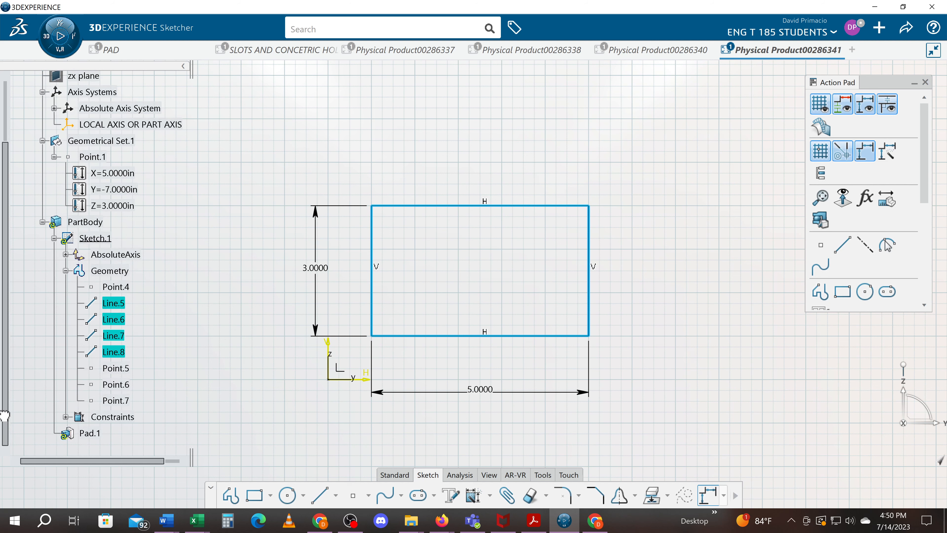
{"action": "left_click", "coordinate": [128, 288]}
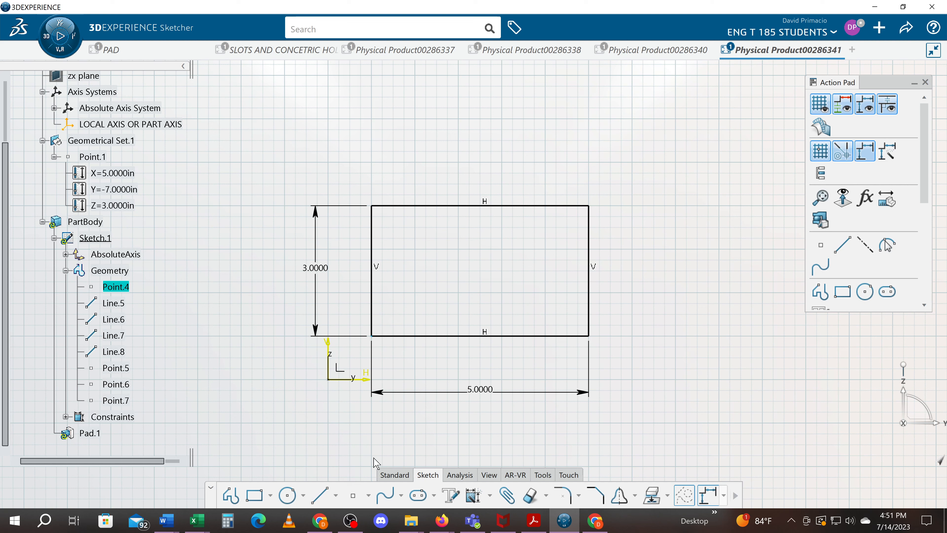
{"action": "left_click", "coordinate": [490, 496]}
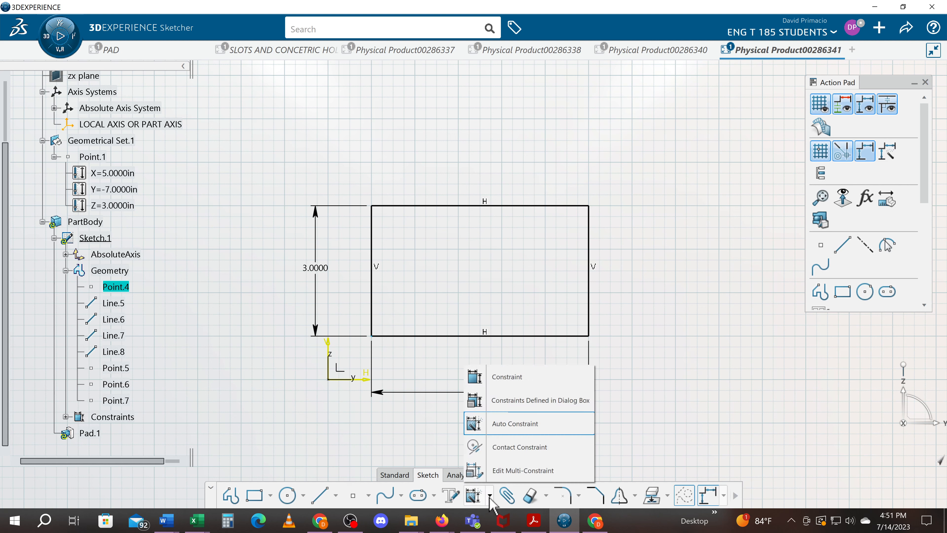
{"action": "left_click", "coordinate": [512, 452]}
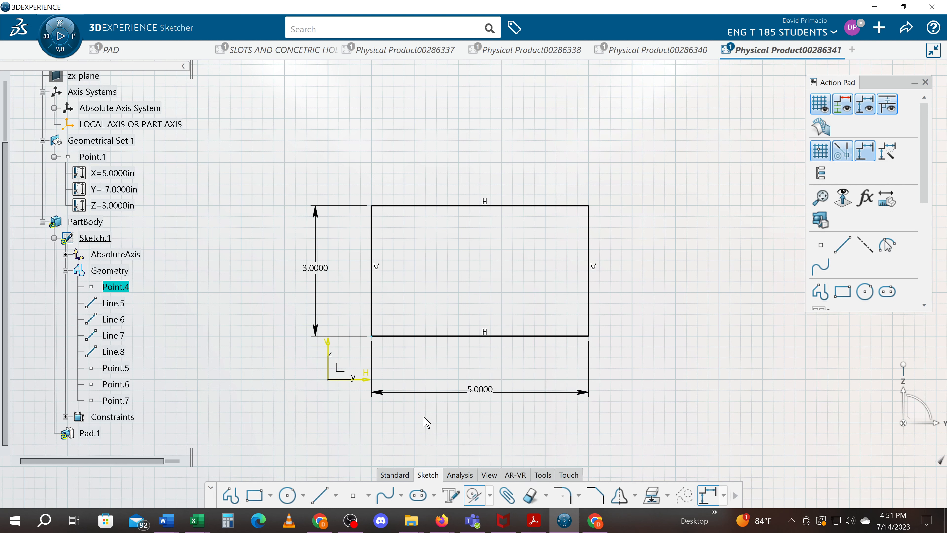
{"action": "left_click", "coordinate": [369, 380]}
{"action": "left_click", "coordinate": [411, 336]}
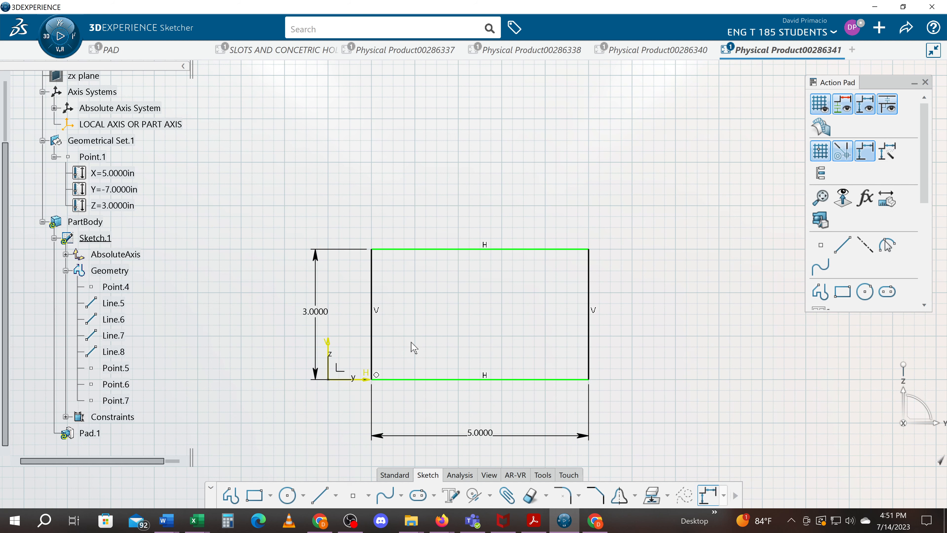
Apply a contact constraint making the rectangle's left edge coincident with the sketch's vertical axis.
{"action": "left_click", "coordinate": [474, 496]}
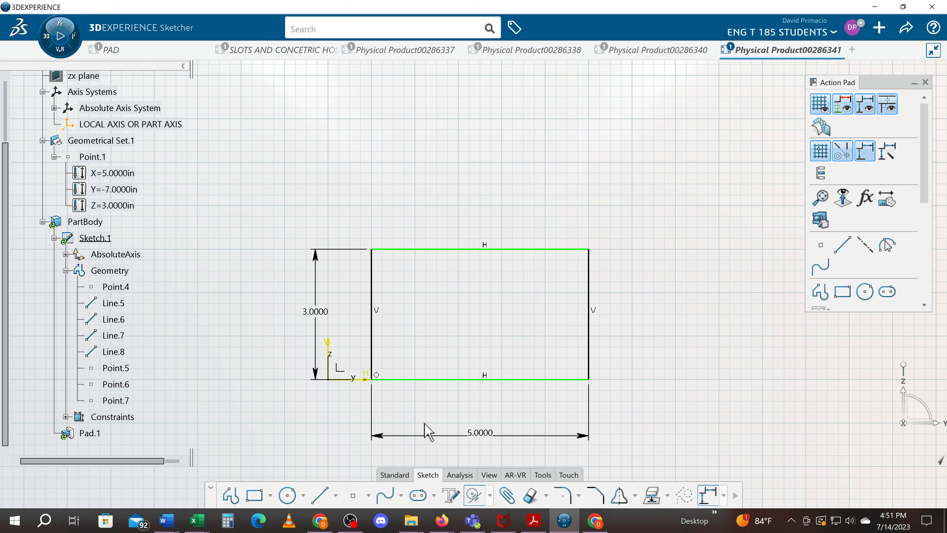
{"action": "left_click", "coordinate": [372, 344]}
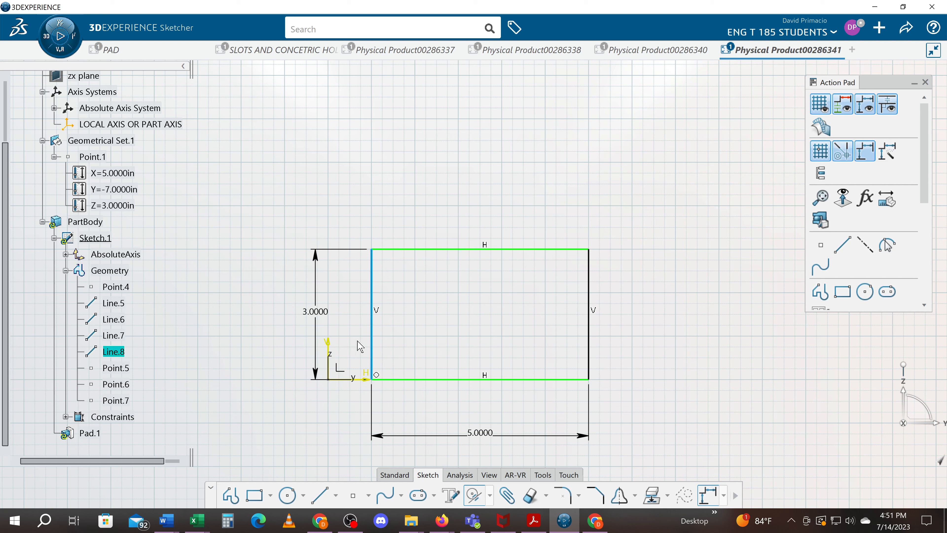
{"action": "left_click", "coordinate": [329, 347]}
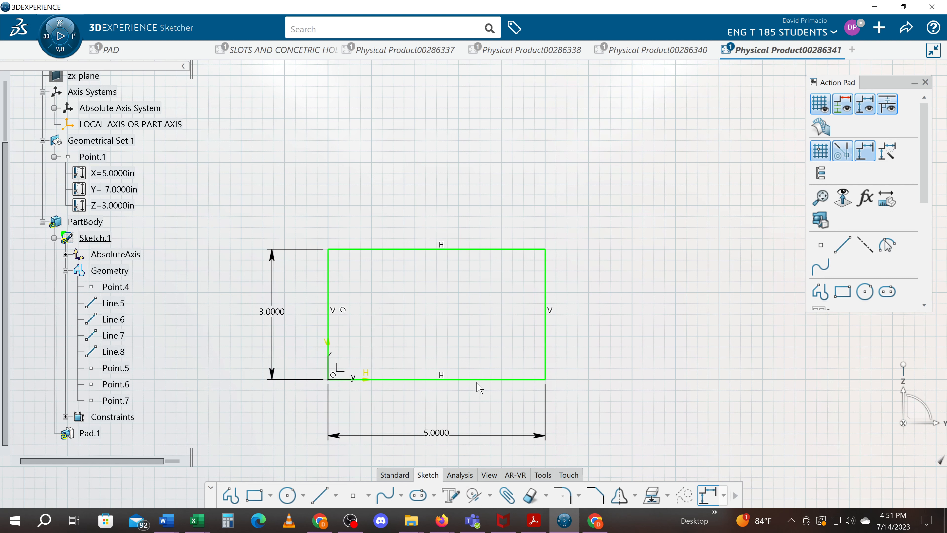
{"action": "middle_click_drag", "start_coordinate": [627, 334], "coordinate": [652, 296]}
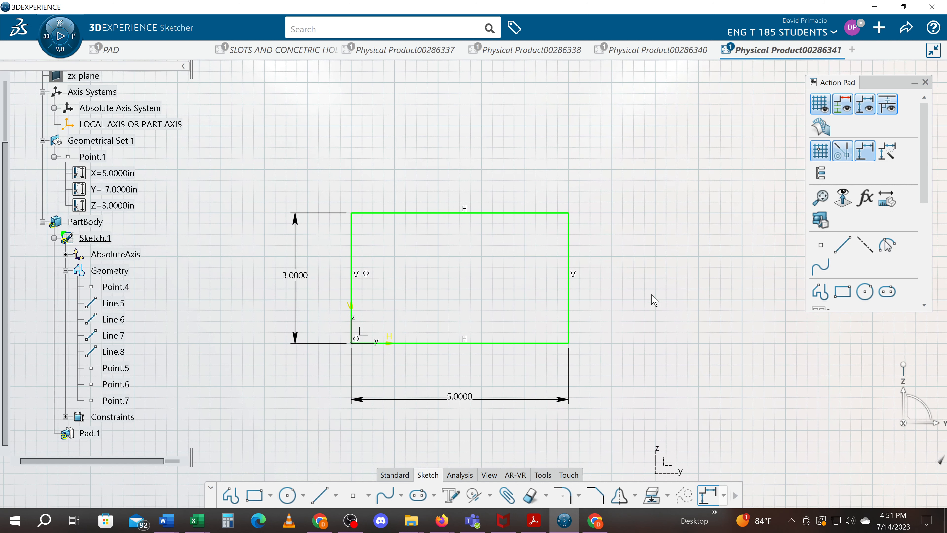
Expand the sketch's constraints in the tree and examine the first coincidence constraint and the options available for it.
{"action": "left_click", "coordinate": [66, 417]}
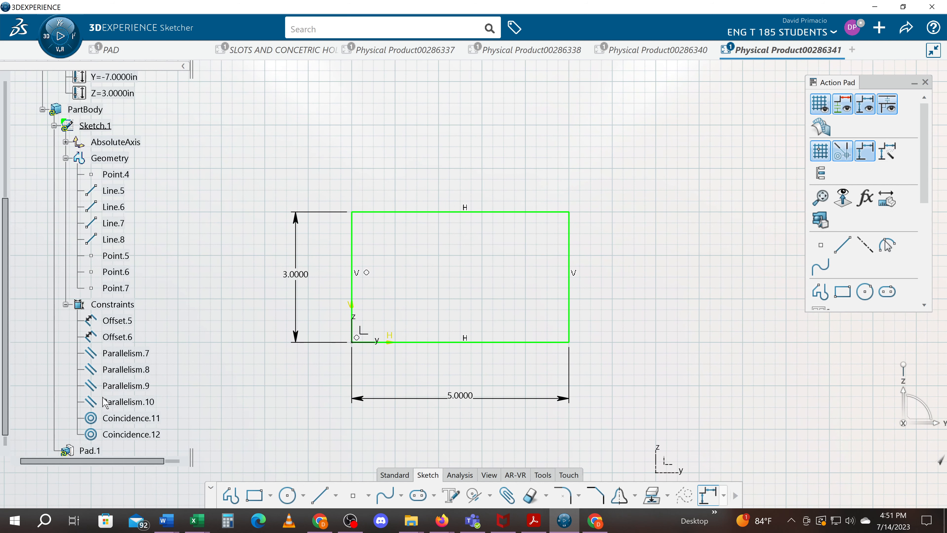
{"action": "scroll", "coordinate": [108, 403], "scroll_direction": "down", "scroll_amount": 1}
{"action": "left_click", "coordinate": [138, 372]}
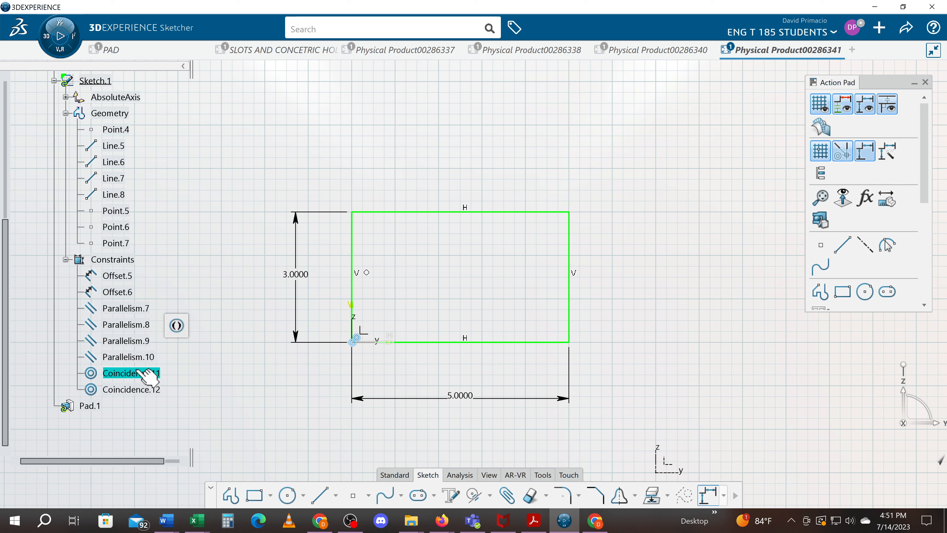
{"action": "right_click", "coordinate": [149, 373]}
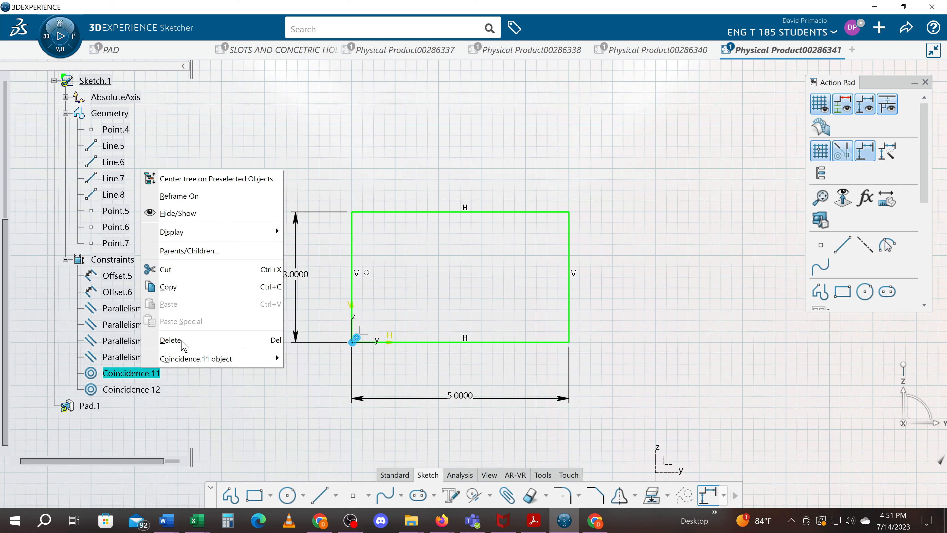
{"action": "left_click", "coordinate": [141, 378]}
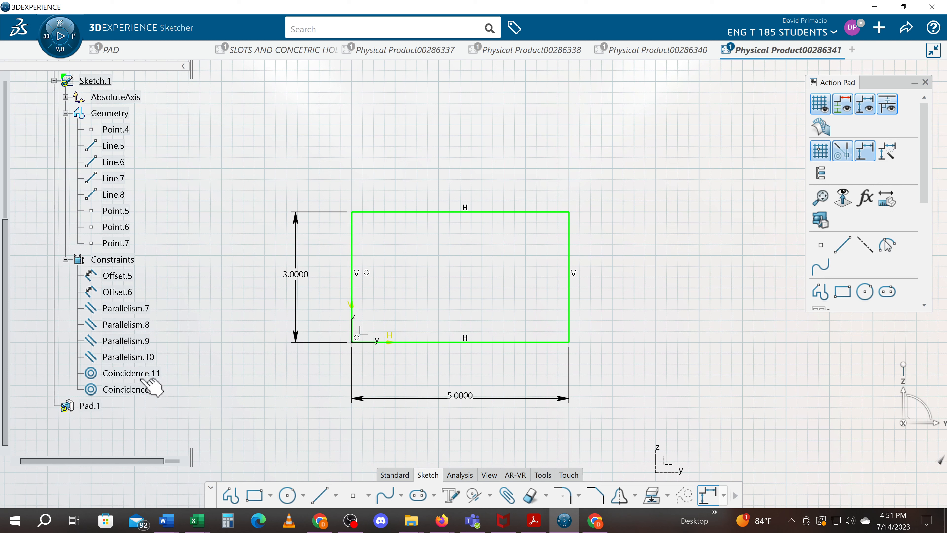
{"action": "left_click", "coordinate": [130, 374]}
{"action": "right_click", "coordinate": [126, 375]}
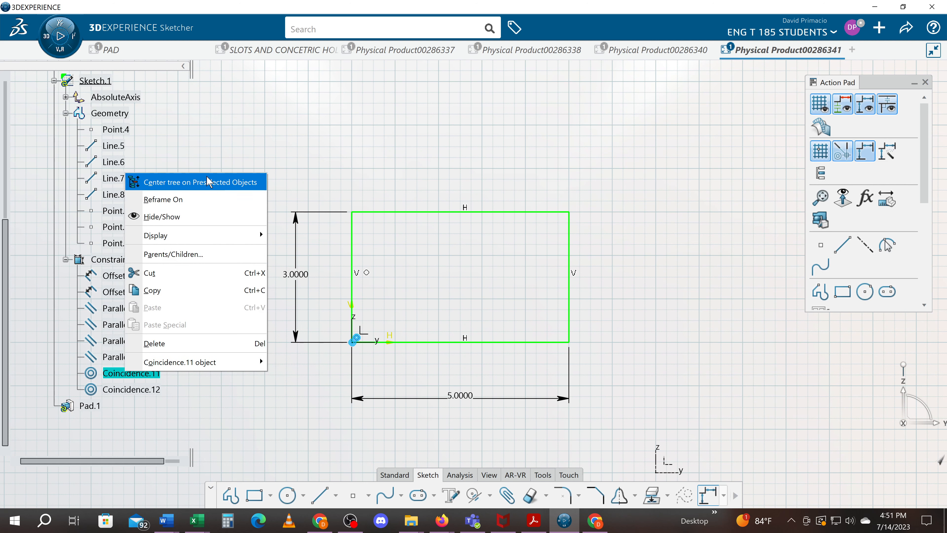
{"action": "mouse_move", "coordinate": [210, 242]}
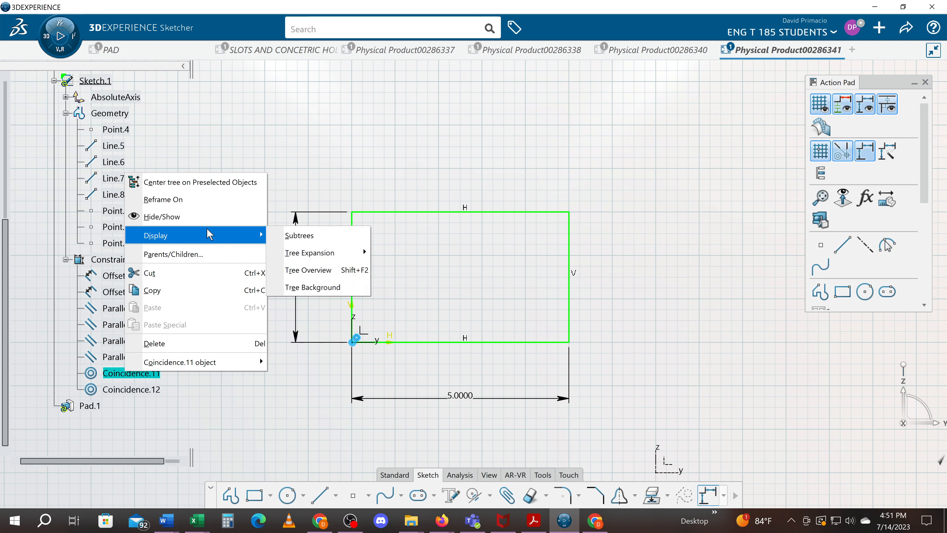
{"action": "left_click", "coordinate": [242, 434]}
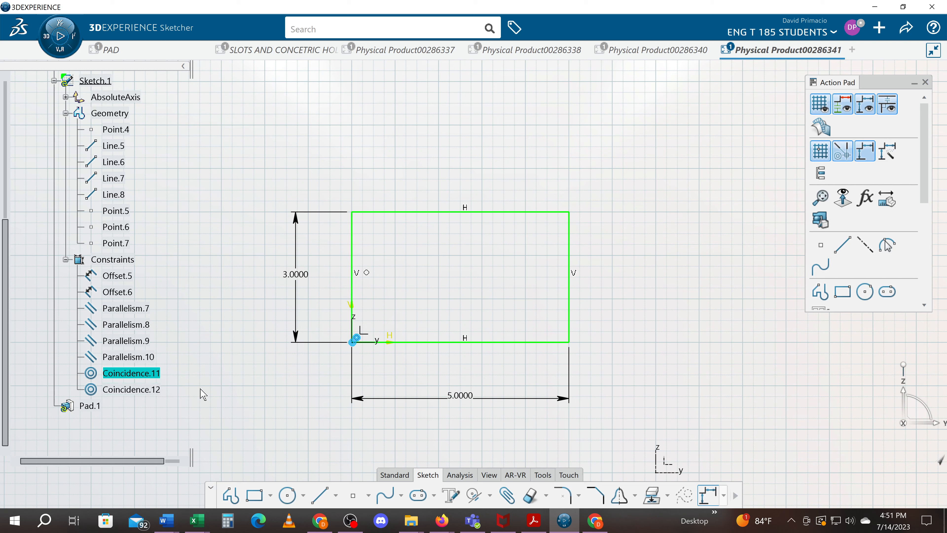
Draw a vertical elongated hole from the midpoint of the rectangle's top edge down to H 2.5 in, V 2 in, with a 0.5 in radius.
{"action": "left_click", "coordinate": [418, 495]}
{"action": "middle_click_drag", "start_coordinate": [452, 268], "coordinate": [449, 321]}
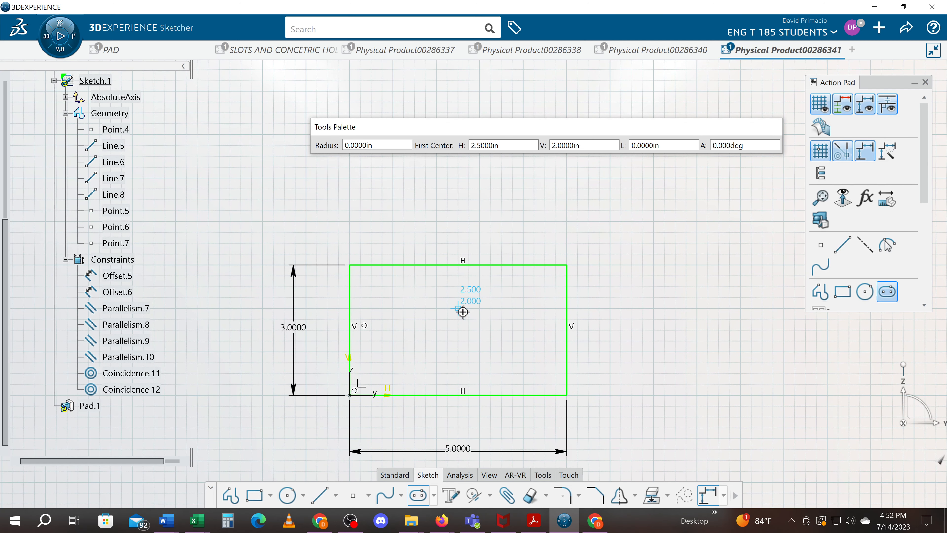
{"action": "left_click", "coordinate": [458, 265]}
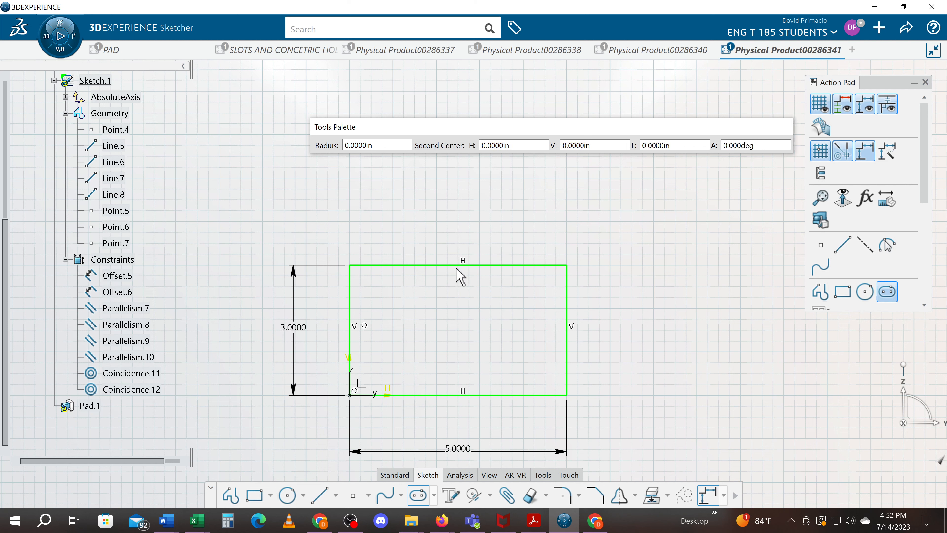
{"action": "left_click", "coordinate": [459, 308]}
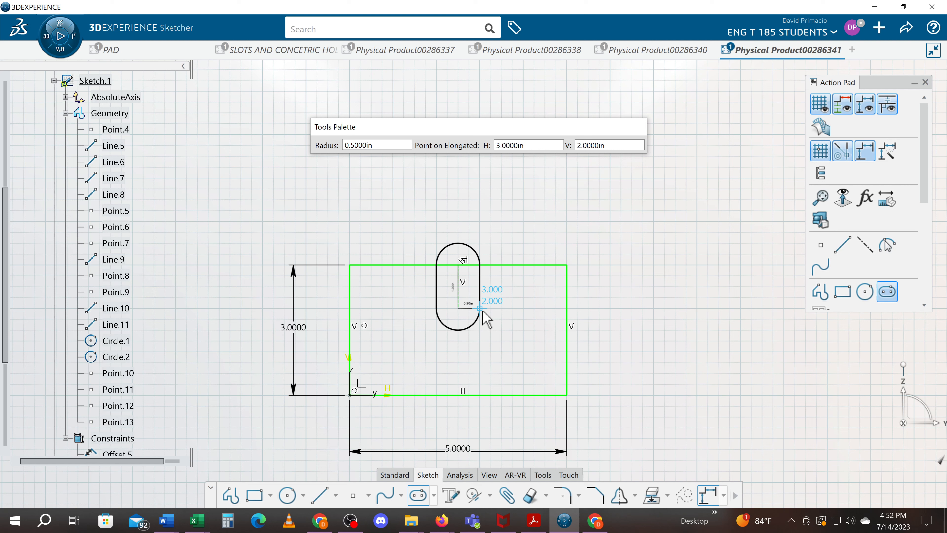
{"action": "left_click", "coordinate": [484, 313]}
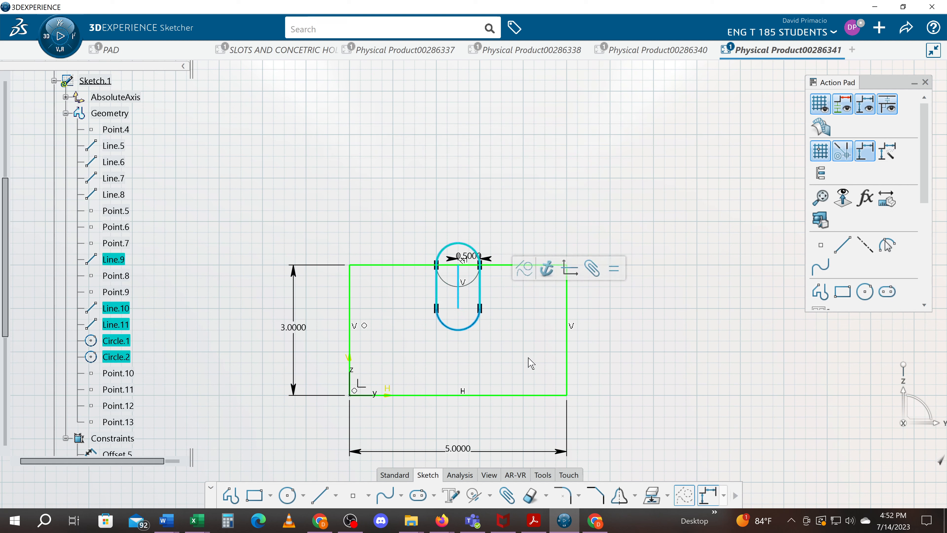
{"action": "left_click", "coordinate": [467, 370]}
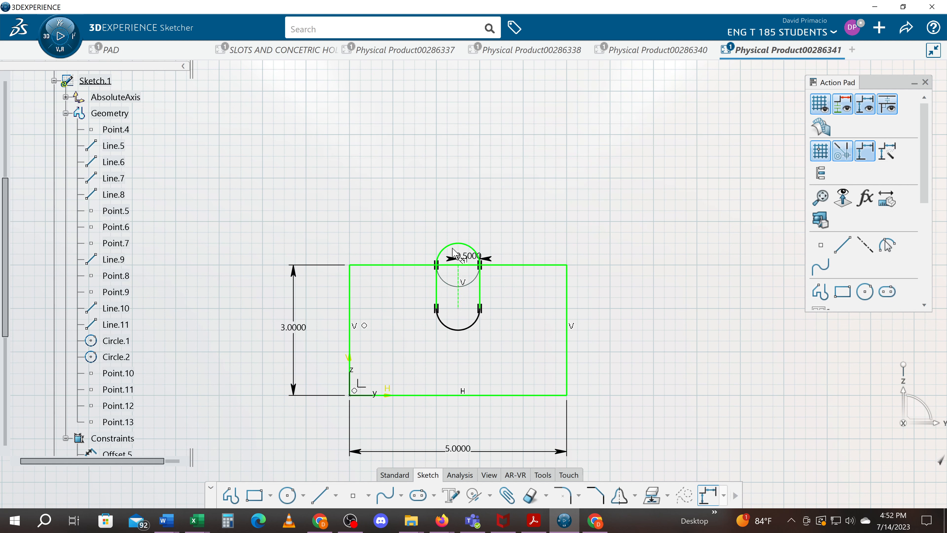
Delete the elongated hole's upper arc that extends above the rectangle's top edge.
{"action": "left_click", "coordinate": [477, 254]}
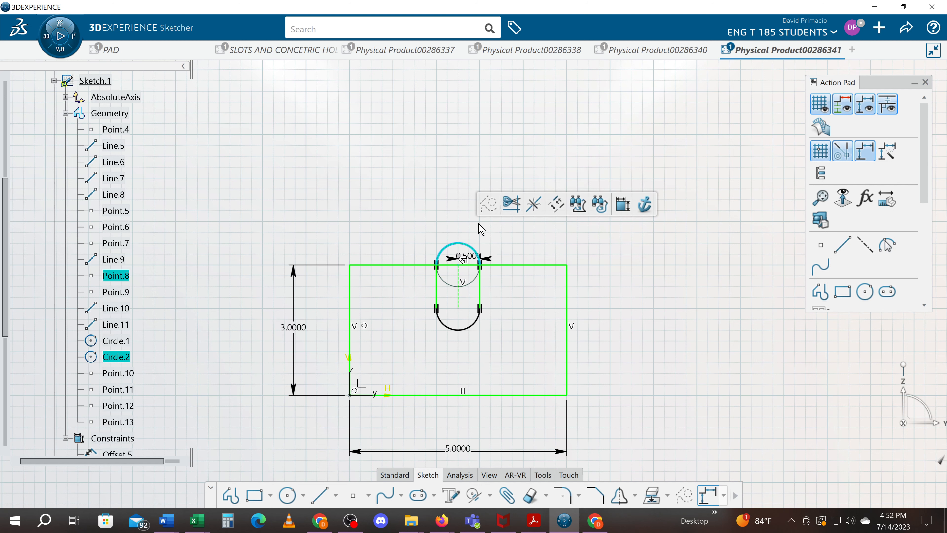
{"action": "key", "text": "Delete"}
{"action": "middle_click_drag", "start_coordinate": [554, 381], "coordinate": [556, 345]}
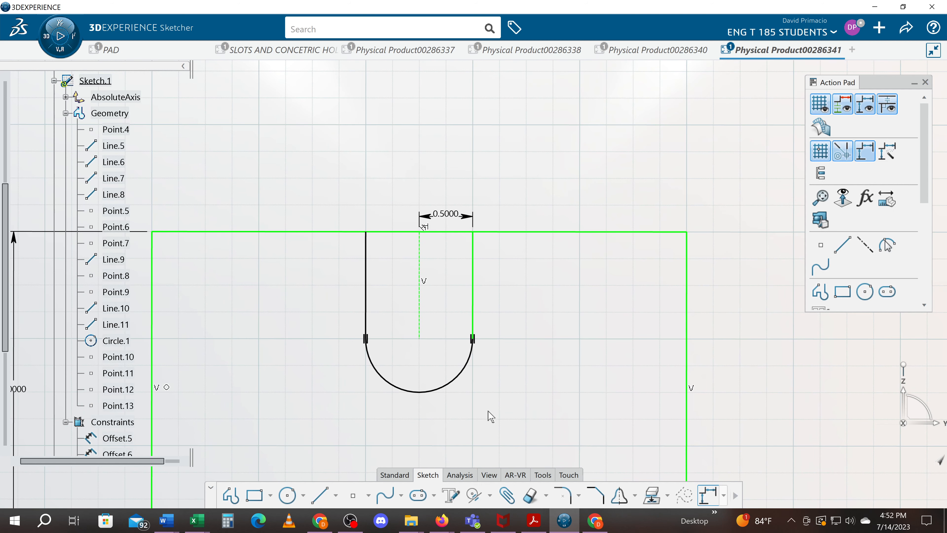
Quick Trim the rectangle's top edge between the slot's two sides, moving the 3 in height dimension out of the way.
{"action": "left_click", "coordinate": [531, 496]}
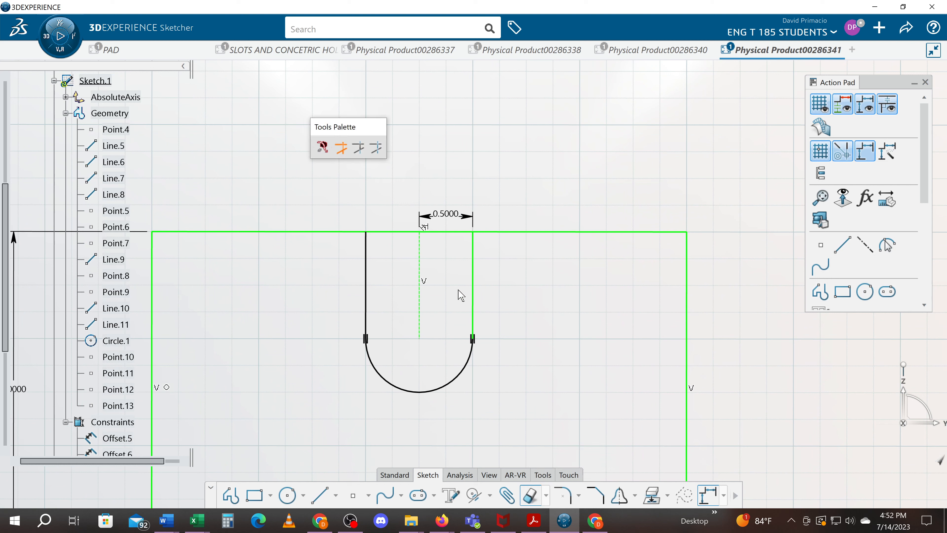
{"action": "left_click", "coordinate": [422, 228]}
{"action": "left_click", "coordinate": [514, 310]}
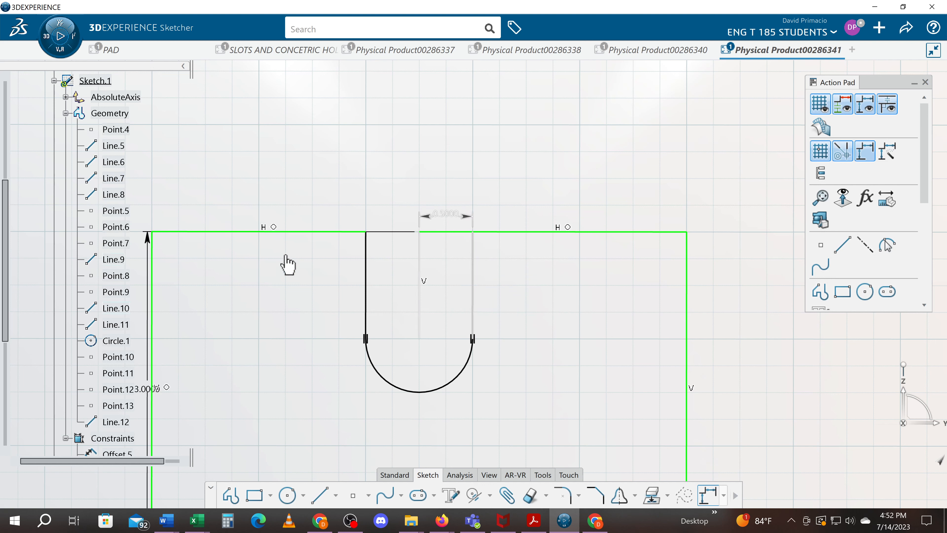
{"action": "left_click", "coordinate": [389, 240]}
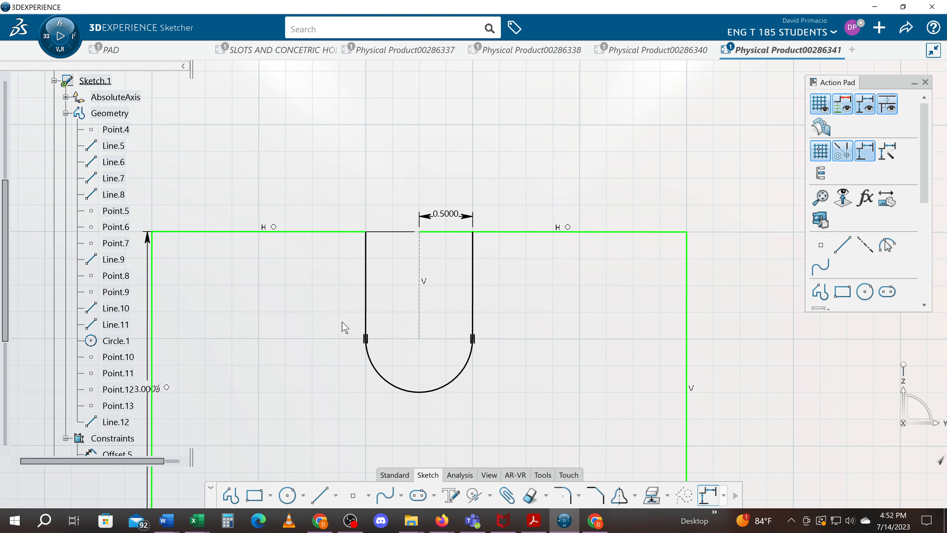
{"action": "middle_click_drag", "start_coordinate": [342, 322], "coordinate": [460, 314]}
{"action": "left_click", "coordinate": [265, 295]}
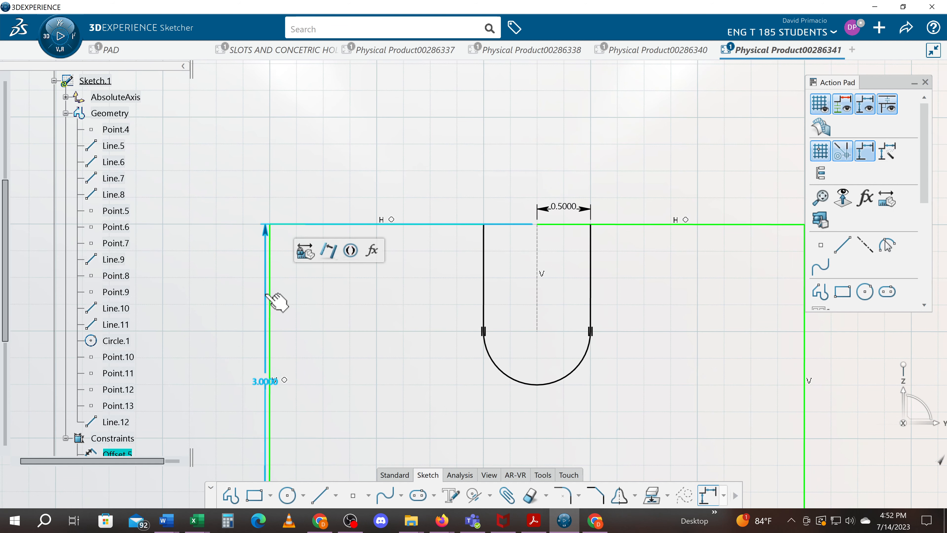
{"action": "left_click_drag", "start_coordinate": [266, 295], "coordinate": [545, 296]}
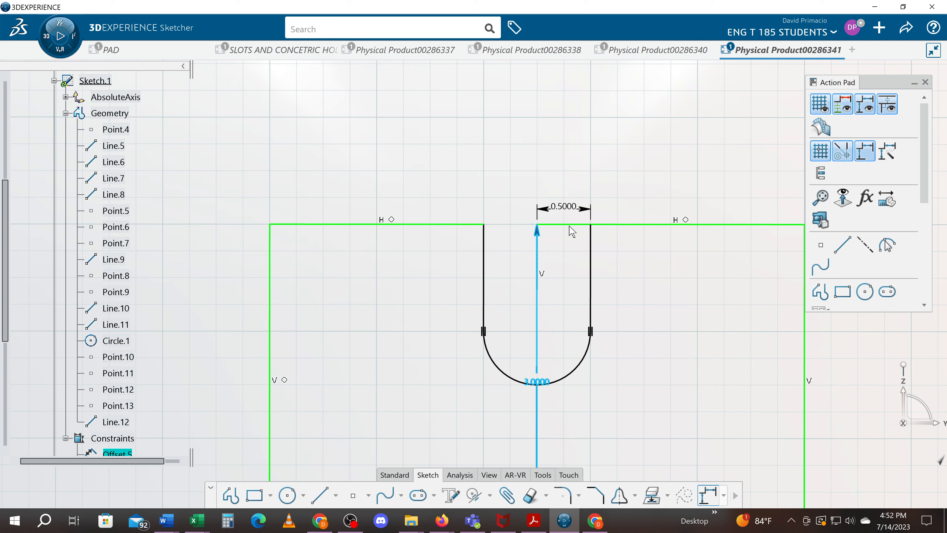
{"action": "left_click", "coordinate": [529, 495]}
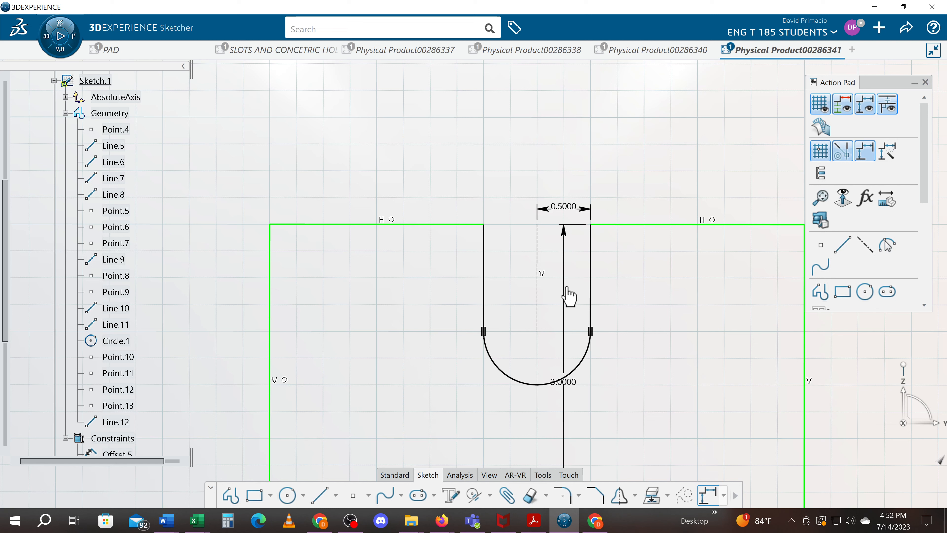
Reposition the 3 in height dimension outside the rectangle's right edge.
{"action": "mouse_move", "coordinate": [567, 289]}
{"action": "left_mouse_down"}
{"action": "mouse_move", "coordinate": [186, 357]}
{"action": "mouse_move", "coordinate": [209, 360]}
{"action": "left_mouse_up"}
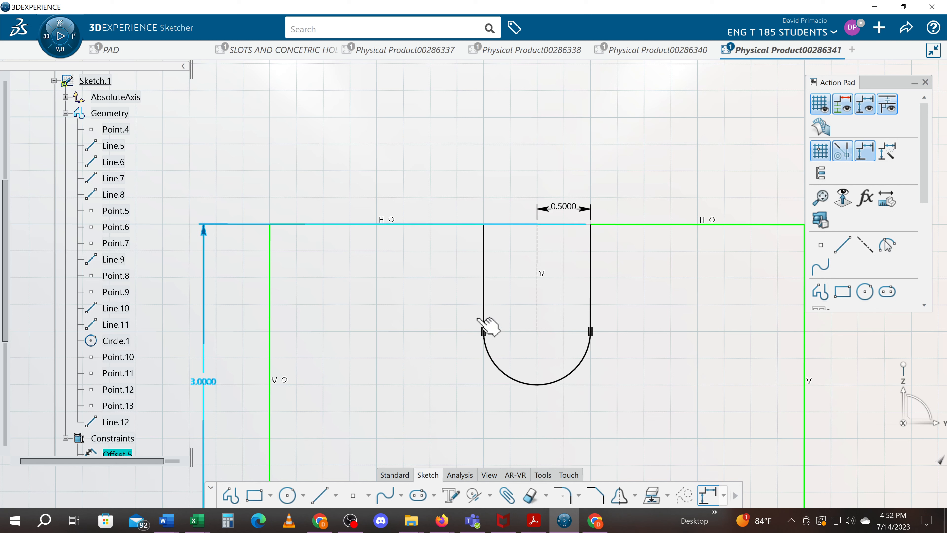
{"action": "left_click_drag", "start_coordinate": [478, 319], "coordinate": [515, 324]}
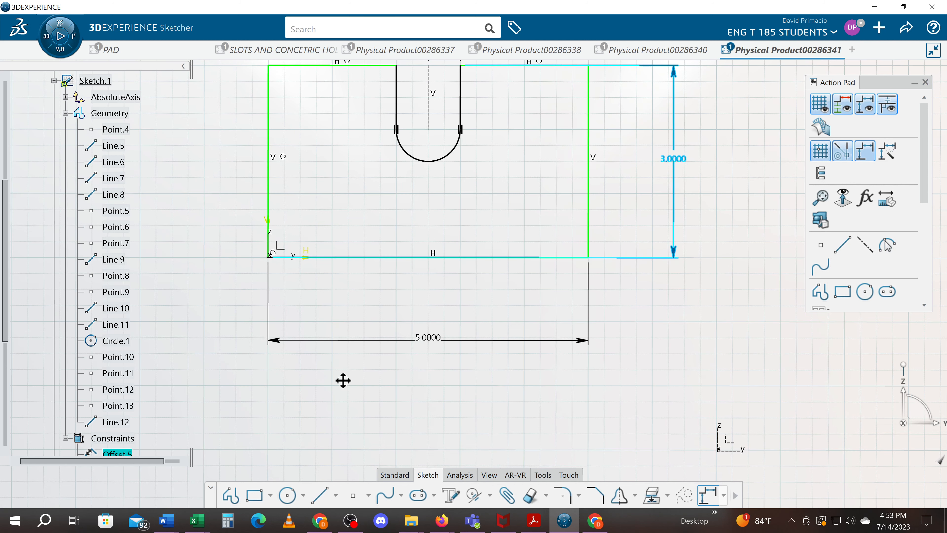
{"action": "middle_click_drag", "start_coordinate": [343, 380], "coordinate": [467, 359]}
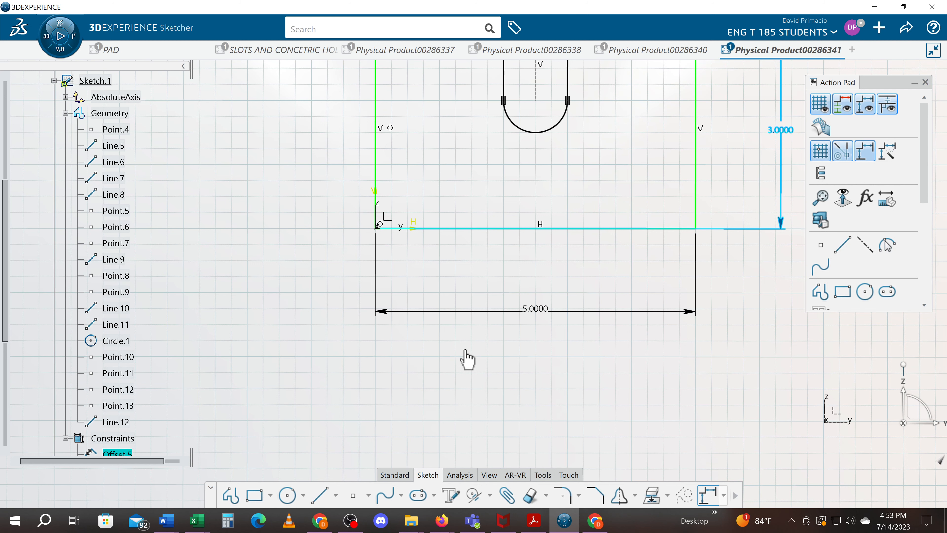
Add a 2.5 in horizontal distance constraint between the rectangle's left edge and the slot's centerline.
{"action": "middle_click_drag", "start_coordinate": [467, 359], "coordinate": [548, 503]}
{"action": "left_click", "coordinate": [490, 496]}
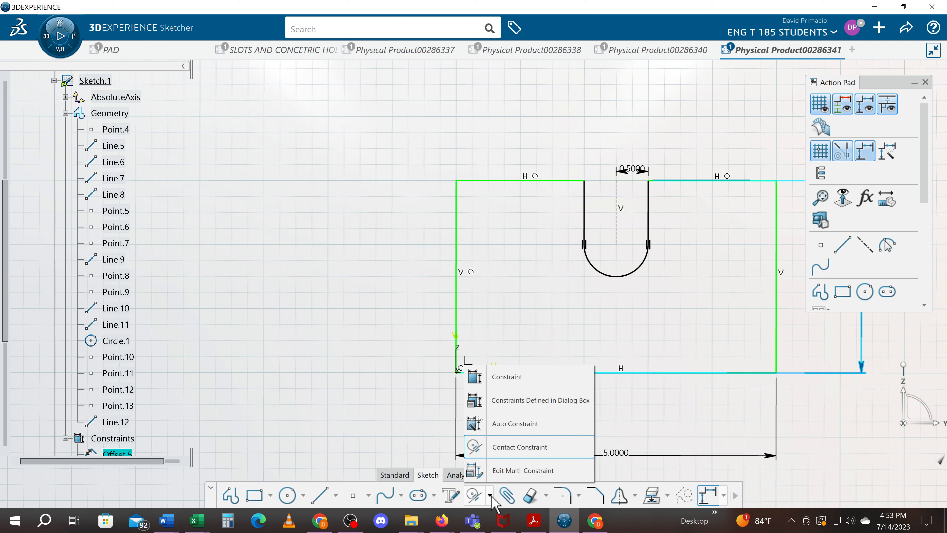
{"action": "left_click", "coordinate": [486, 376]}
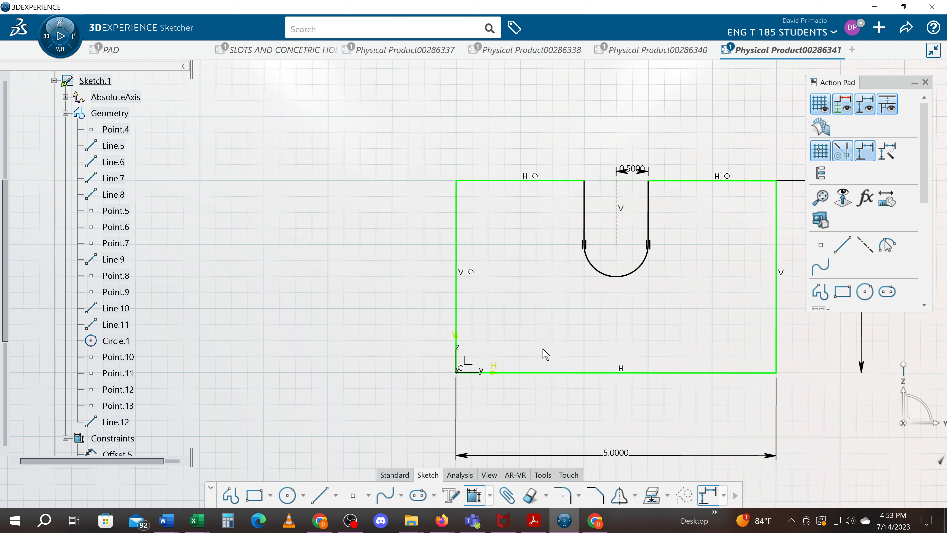
{"action": "left_click", "coordinate": [618, 243]}
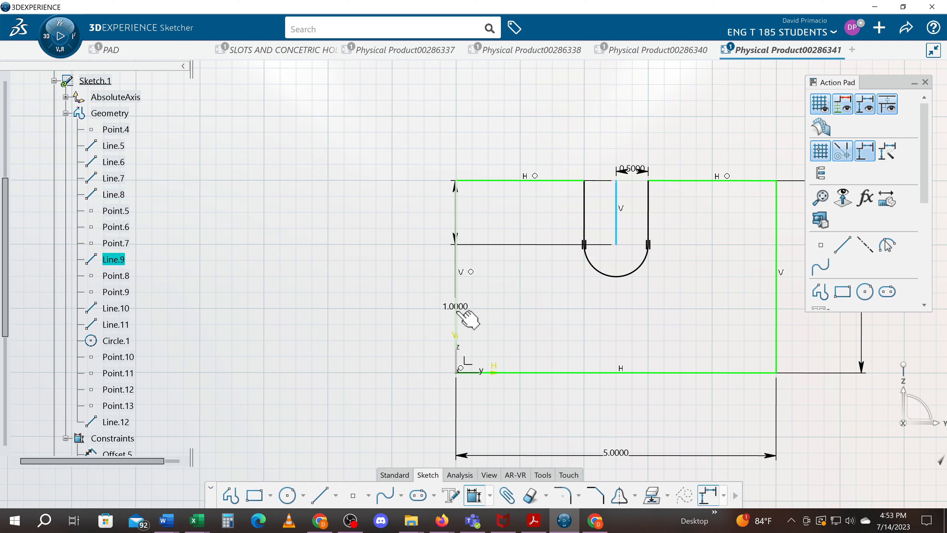
{"action": "left_click", "coordinate": [457, 312]}
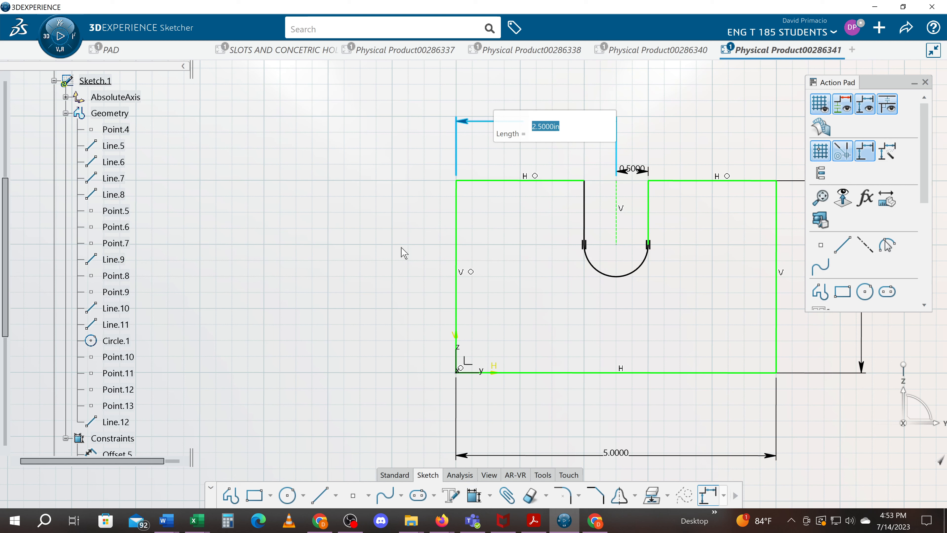
{"action": "key", "text": "Return"}
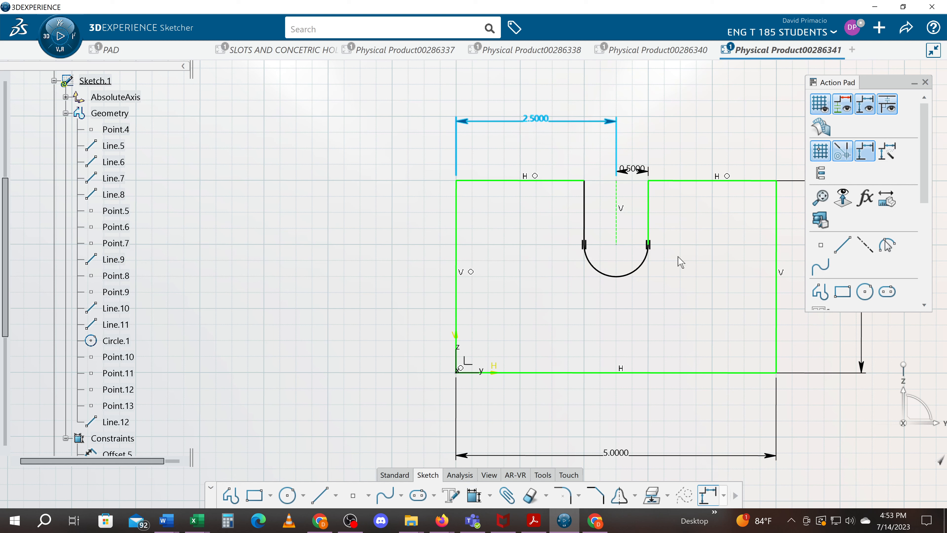
Add a 0.5 in radius constraint to the slot's bottom arc.
{"action": "left_click", "coordinate": [474, 495]}
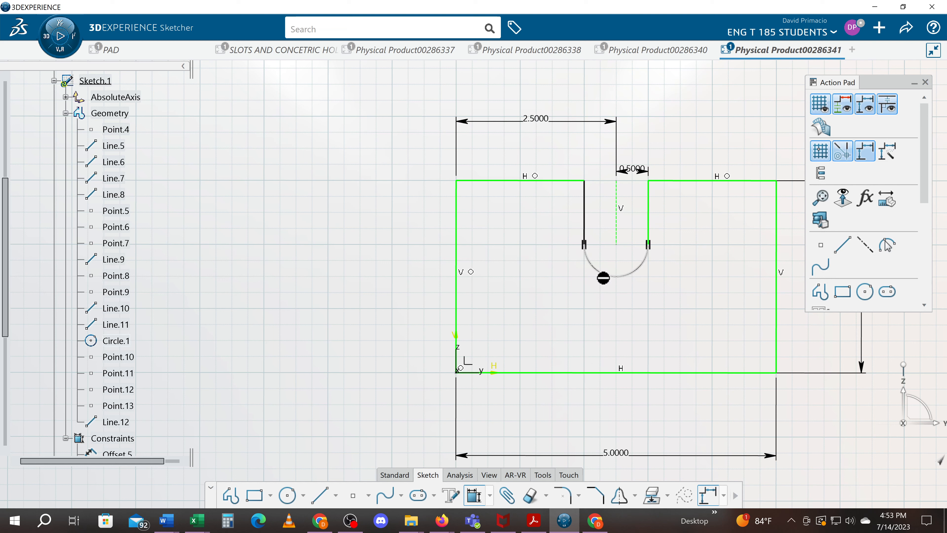
{"action": "left_click", "coordinate": [603, 278]}
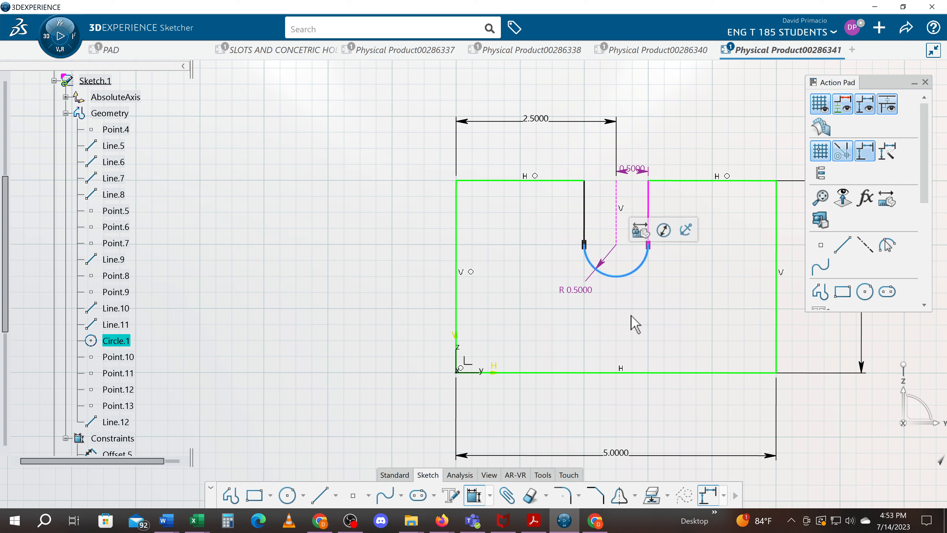
{"action": "left_click", "coordinate": [565, 349]}
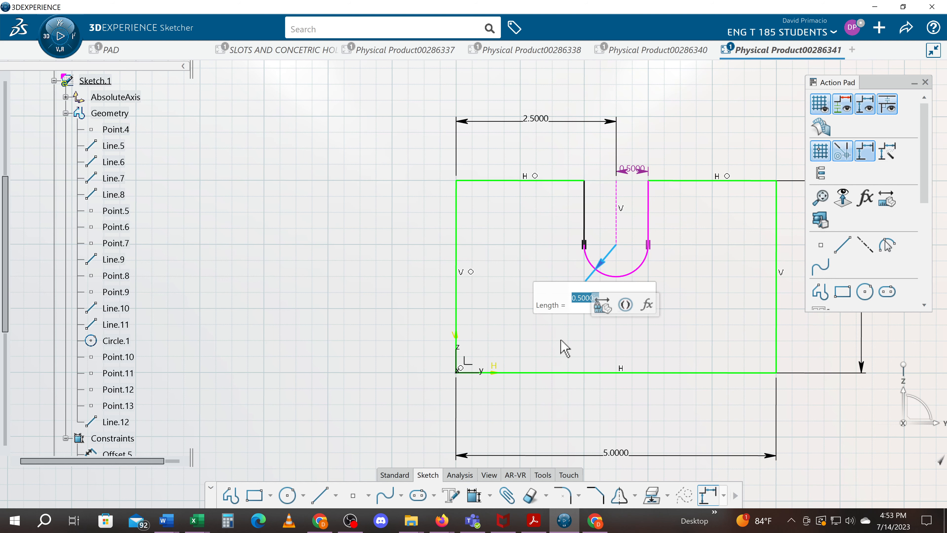
Delete the redundant 0.5 in dimension between the slot's centerline and its right side.
{"action": "middle_click_drag", "start_coordinate": [560, 347], "coordinate": [450, 328]}
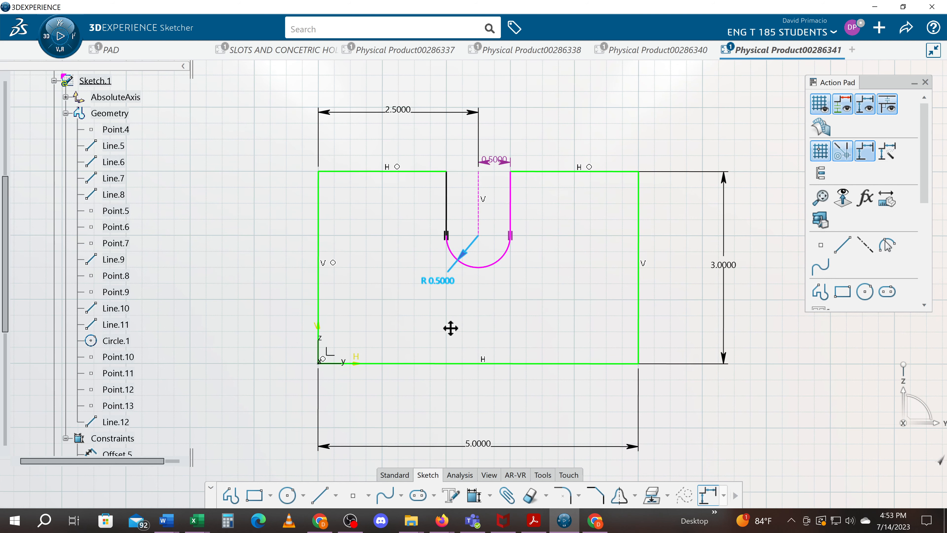
{"action": "double_click", "coordinate": [495, 160]}
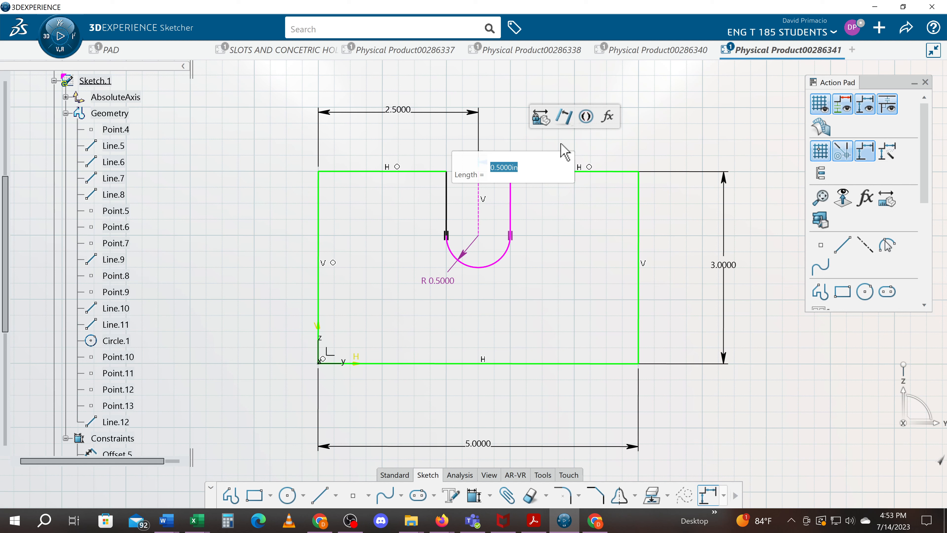
{"action": "key", "text": "Delete"}
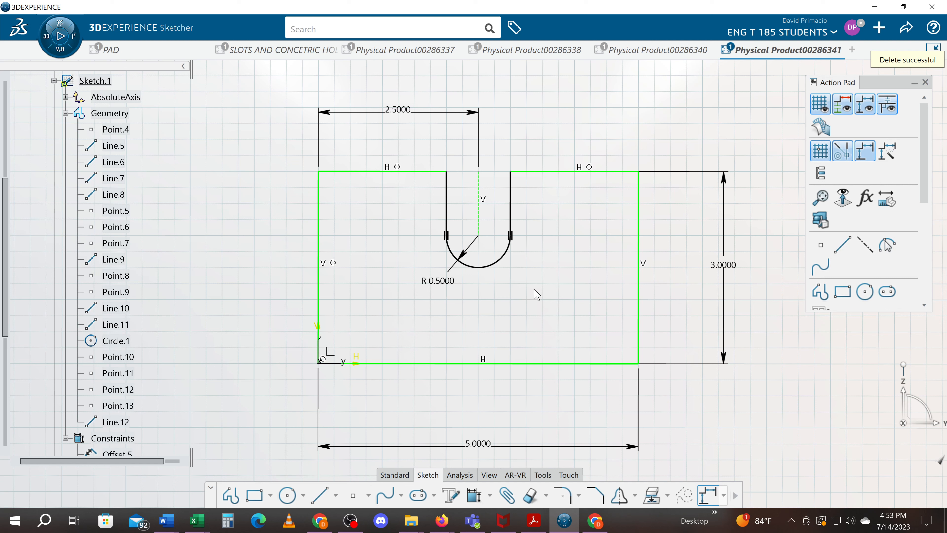
Add a 1 in length constraint to the slot's centerline, placing the dimension outside the rectangle's left edge.
{"action": "left_click", "coordinate": [472, 501]}
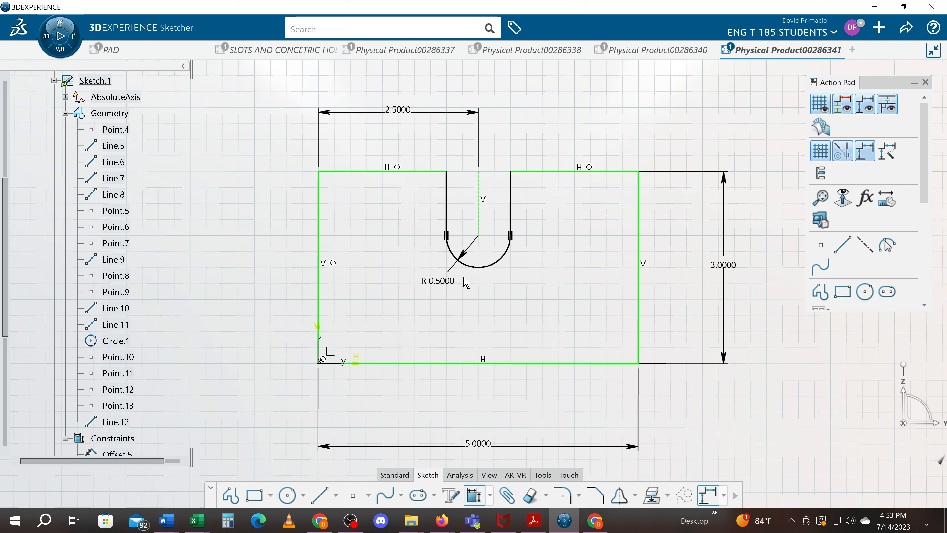
{"action": "left_click", "coordinate": [481, 215]}
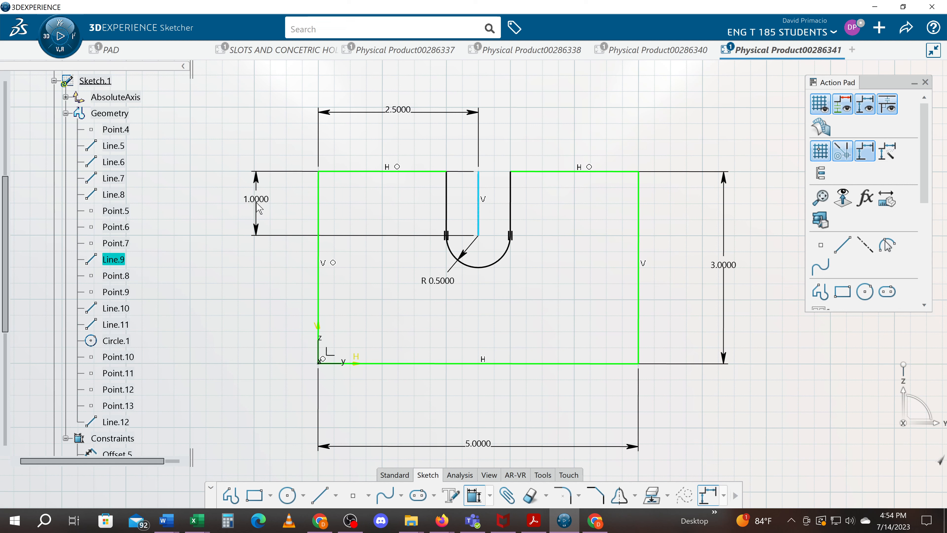
{"action": "left_click", "coordinate": [258, 207]}
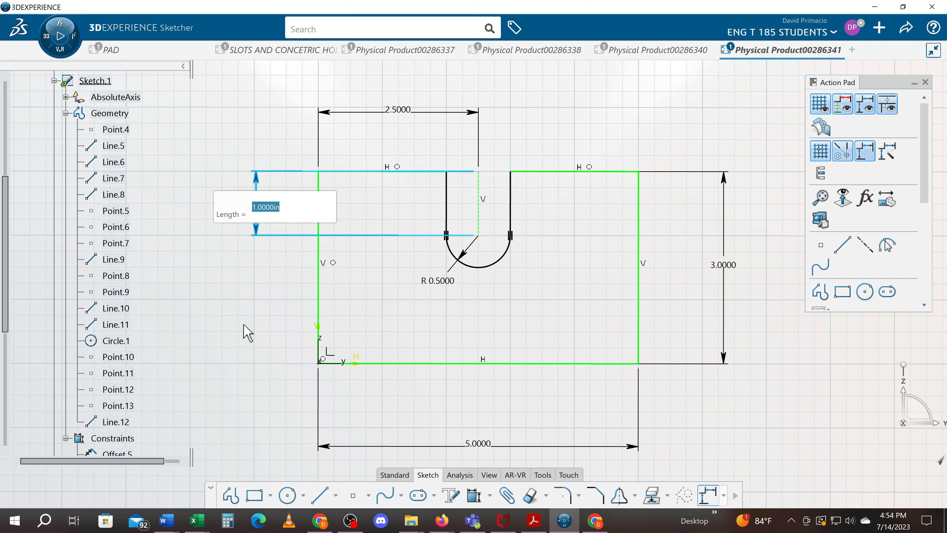
{"action": "key", "text": "Return"}
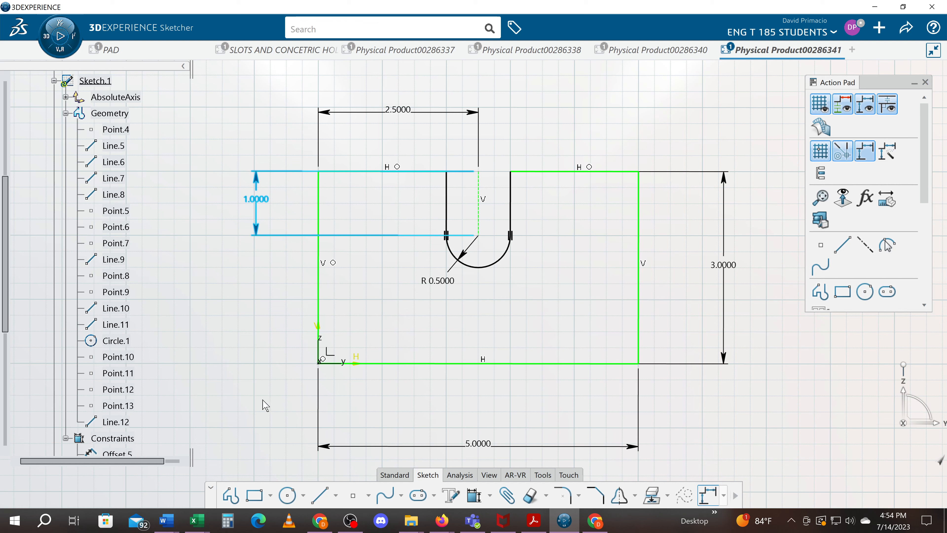
Select the slot and its adjoining sketch geometry and apply Auto Constraint to the selected elements.
{"action": "left_click_drag", "start_coordinate": [264, 404], "coordinate": [572, 143]}
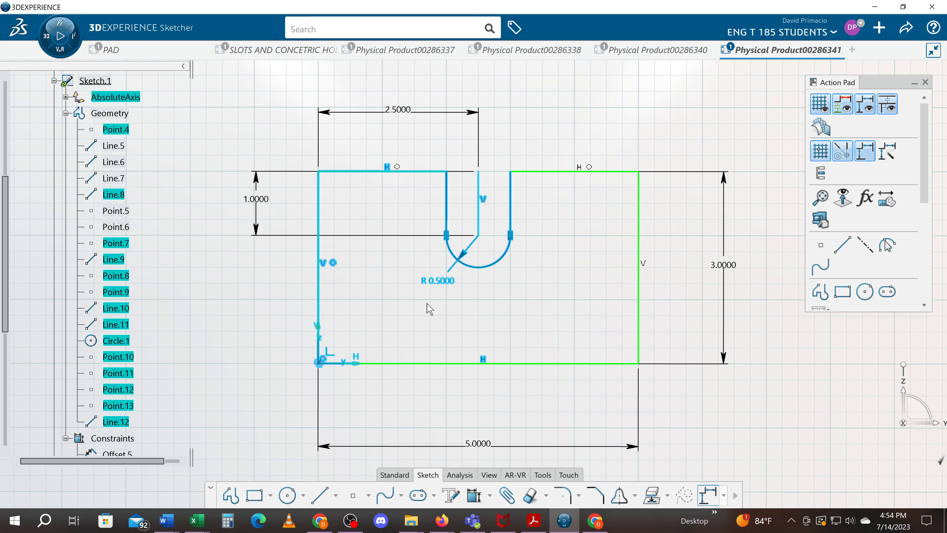
{"action": "left_click", "coordinate": [490, 495]}
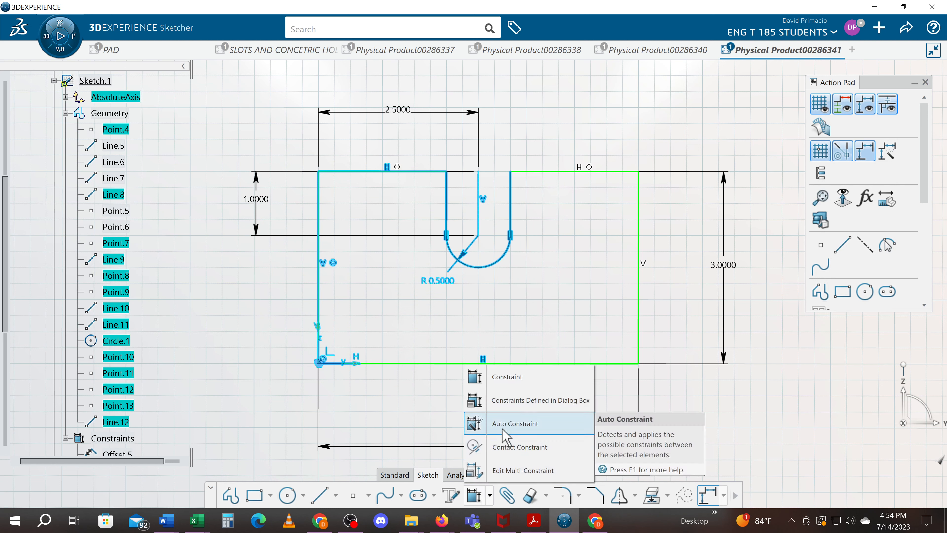
{"action": "left_click", "coordinate": [515, 424]}
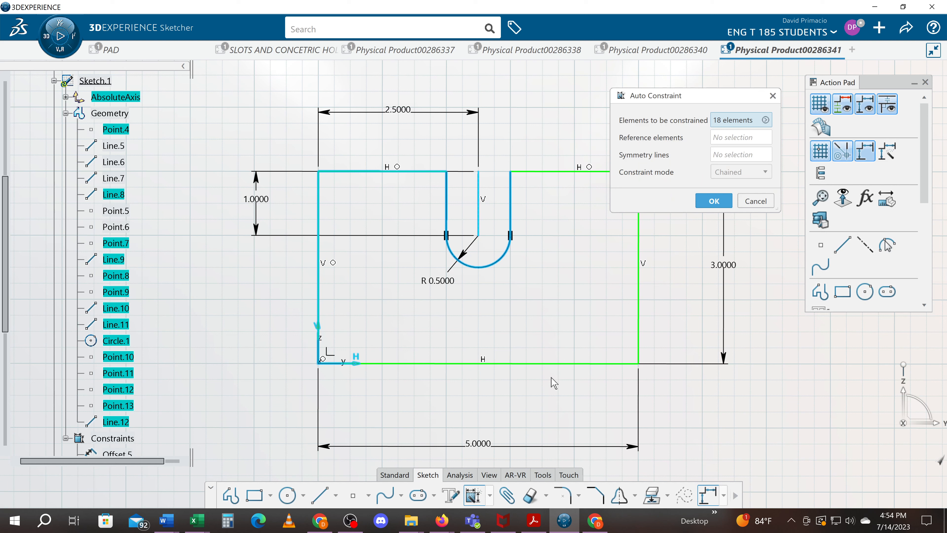
{"action": "left_click", "coordinate": [713, 204]}
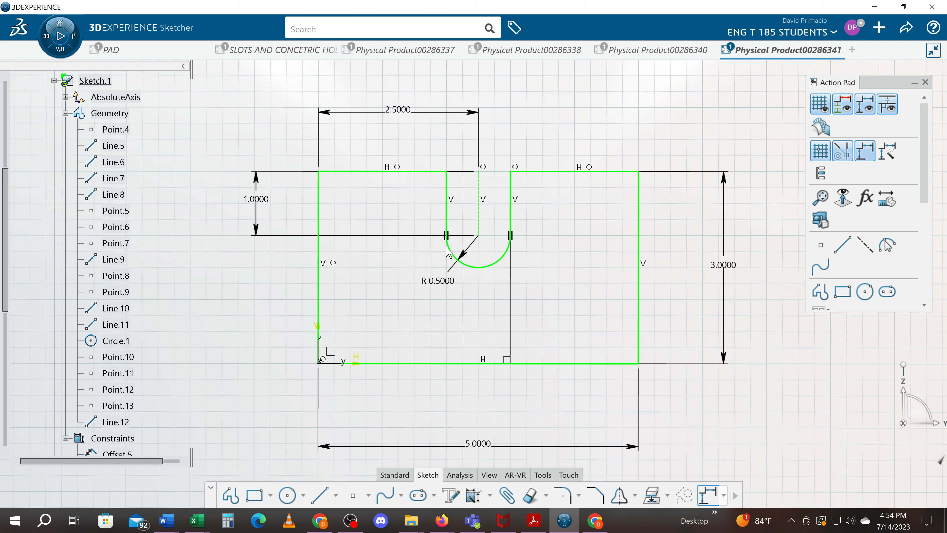
Undo the Auto Constraint result and apply a Vertical constraint to the slot's two straight sides.
{"action": "double_click", "coordinate": [324, 359]}
{"action": "left_click", "coordinate": [235, 309]}
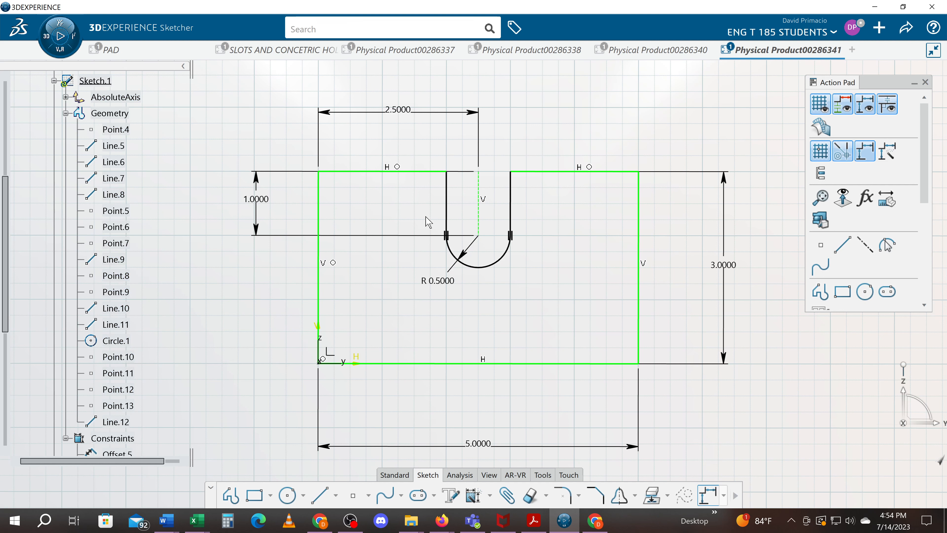
{"action": "left_click", "coordinate": [447, 201]}
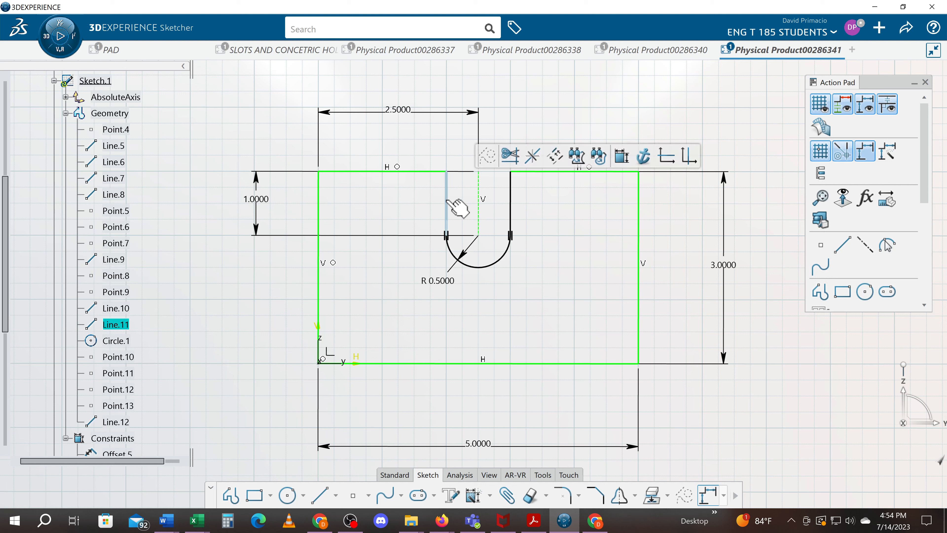
{"action": "left_click", "coordinate": [511, 211], "text": "ctrl"}
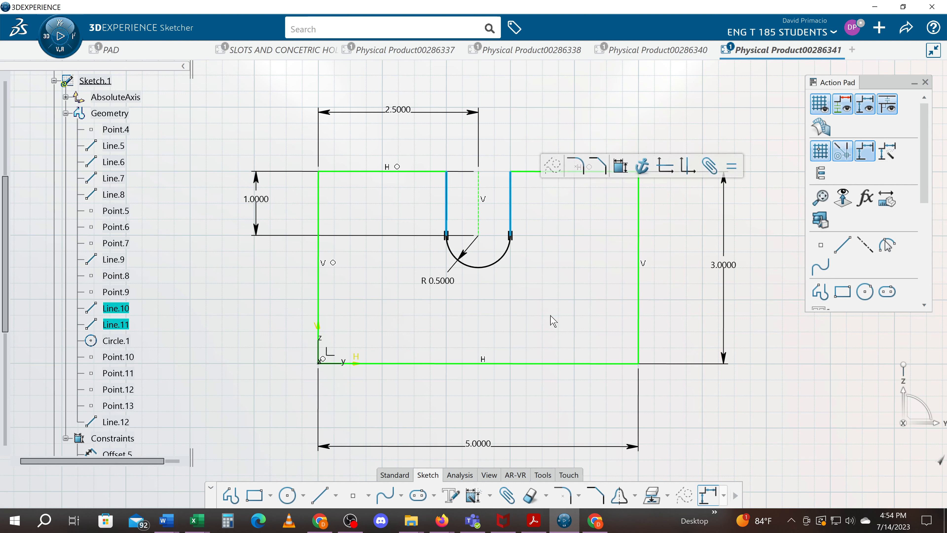
{"action": "left_click", "coordinate": [490, 495]}
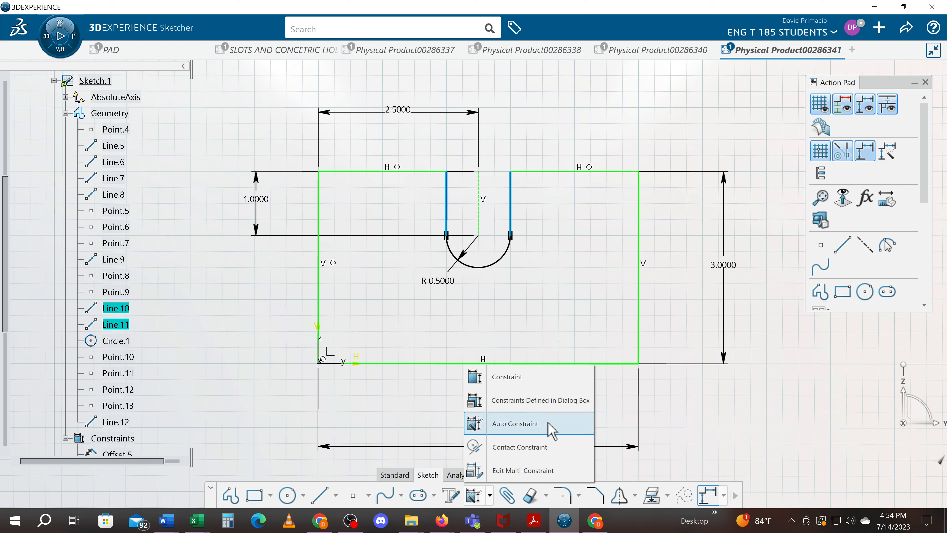
{"action": "left_click", "coordinate": [565, 408]}
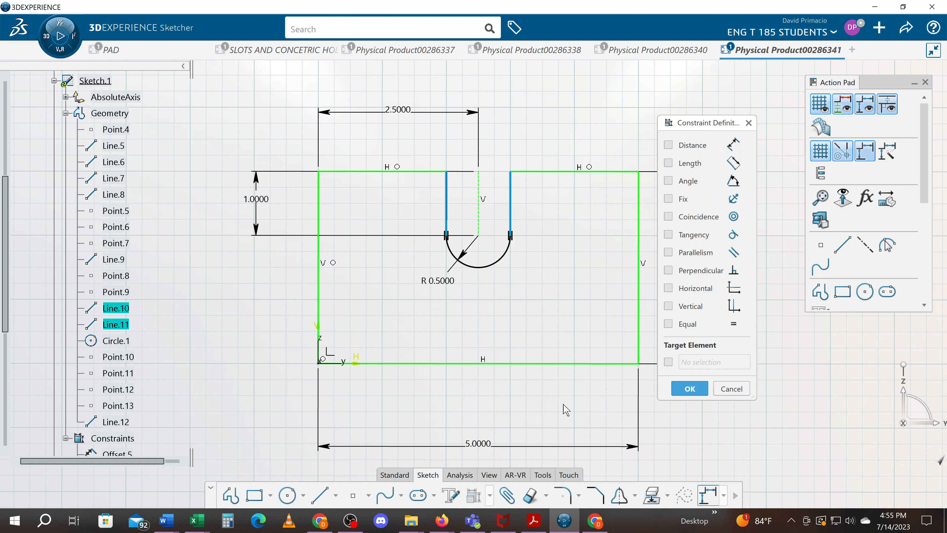
{"action": "left_click", "coordinate": [668, 306]}
{"action": "left_click", "coordinate": [684, 388]}
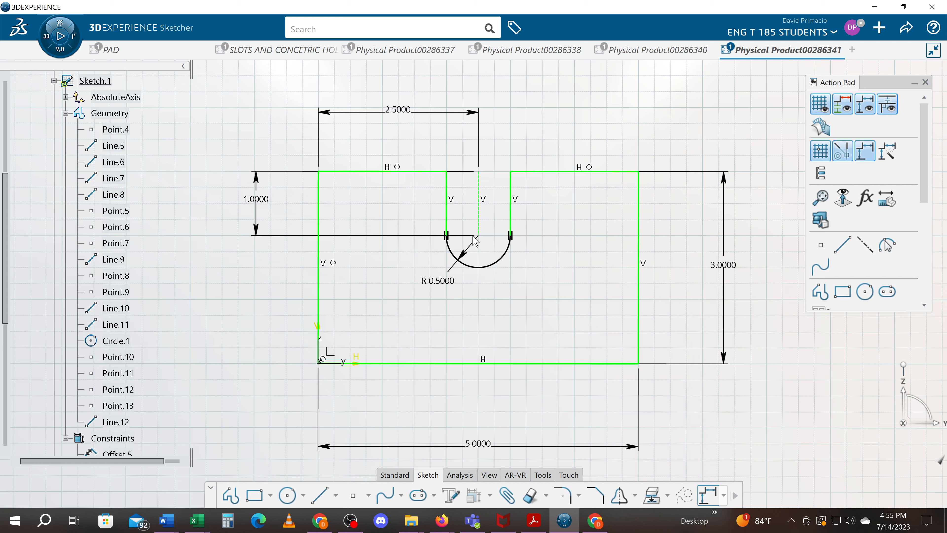
Try to constrain the slot's bottom arc and its points through the constraint definition, keeping the Radius/diameter option.
{"action": "middle_click_drag", "start_coordinate": [491, 310], "coordinate": [512, 298]}
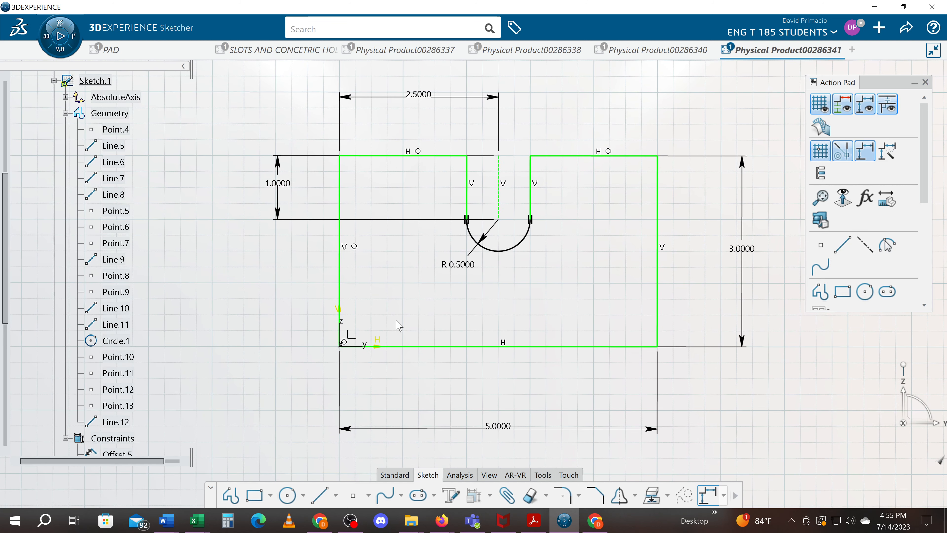
{"action": "left_click_drag", "start_coordinate": [437, 188], "coordinate": [549, 265]}
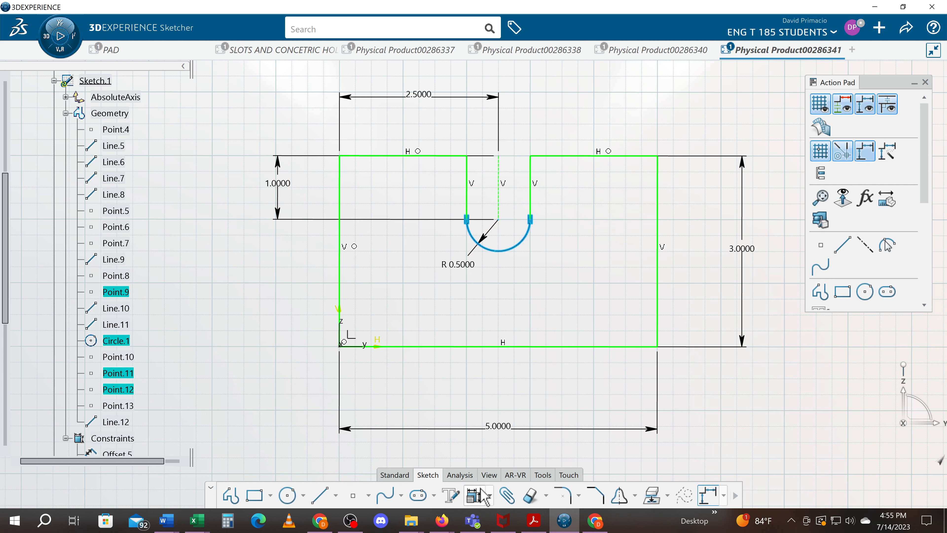
{"action": "left_click", "coordinate": [474, 495]}
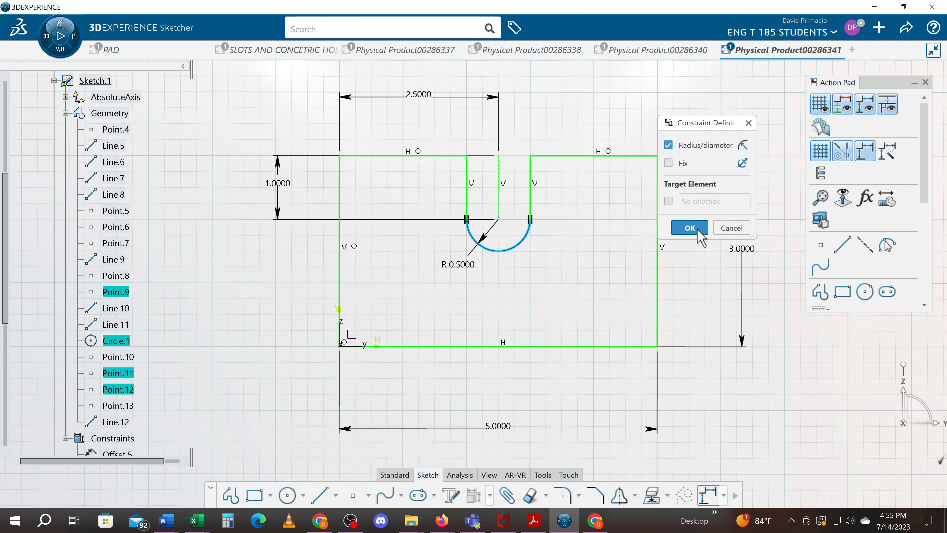
{"action": "left_click", "coordinate": [689, 228]}
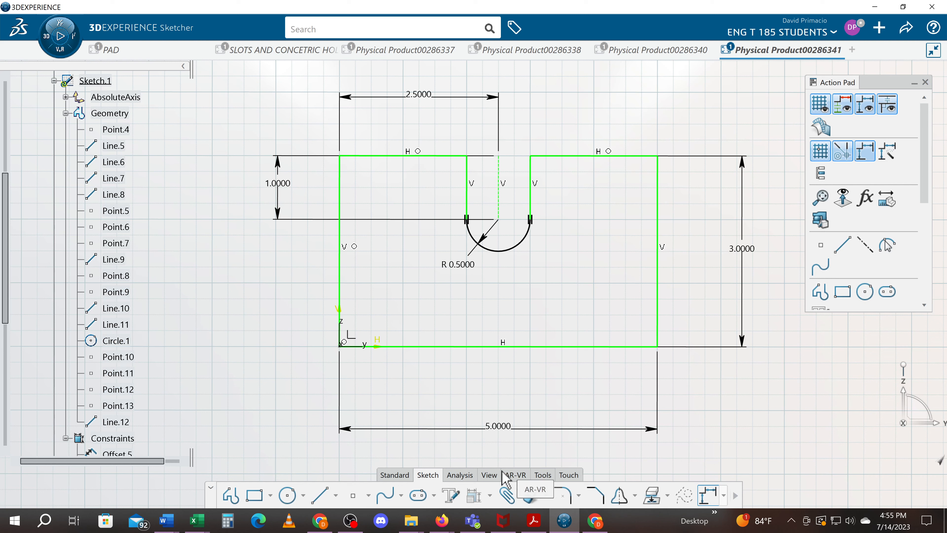
Try to apply Auto Constraint to only the slot's bottom arc and its points.
{"action": "left_click_drag", "start_coordinate": [418, 183], "coordinate": [545, 296]}
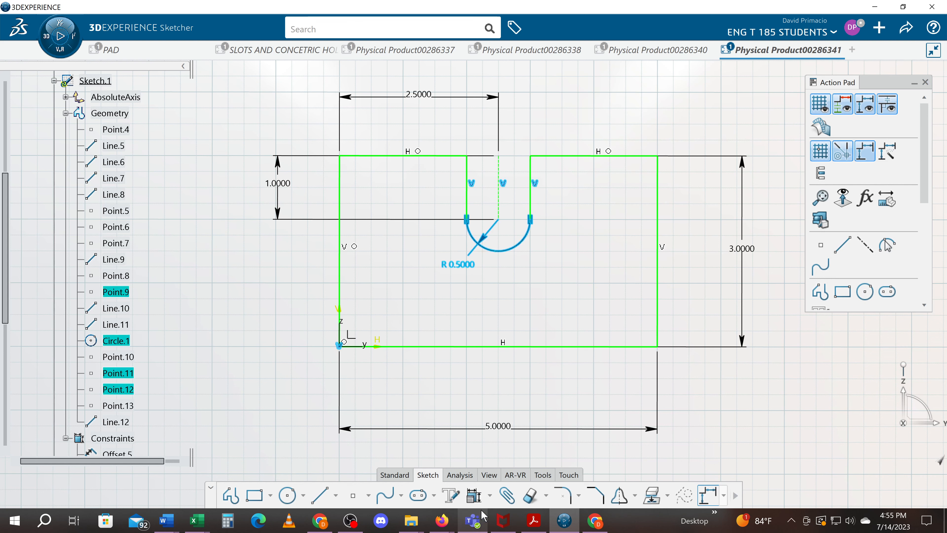
{"action": "left_click", "coordinate": [489, 495]}
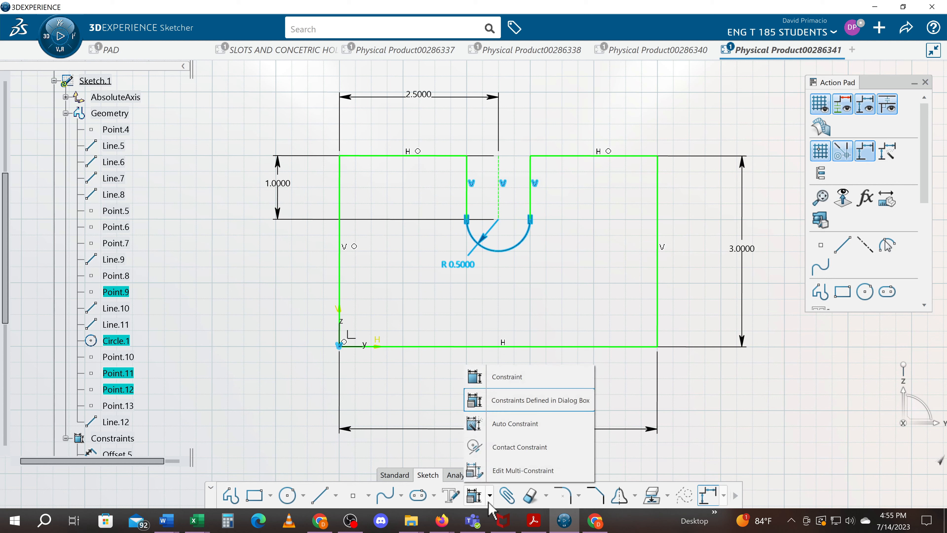
{"action": "left_click", "coordinate": [512, 425]}
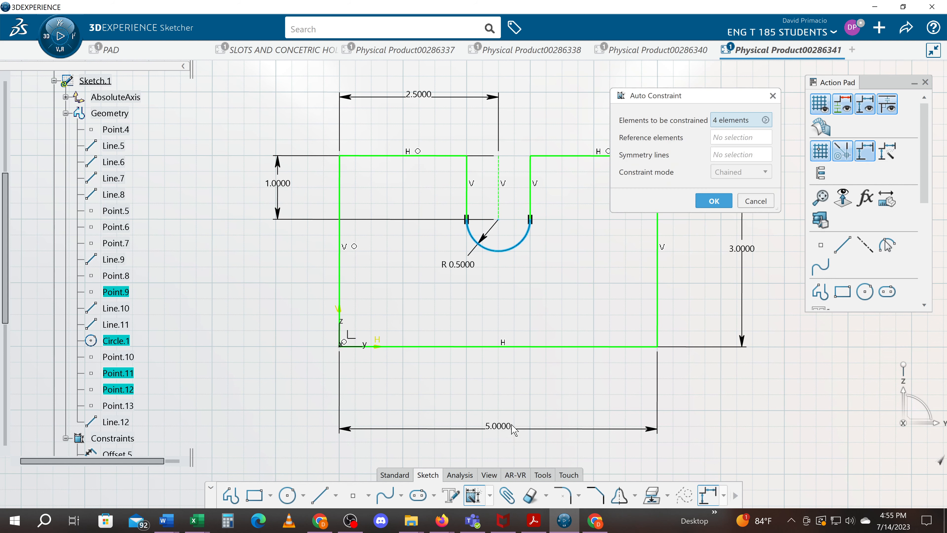
{"action": "left_click", "coordinate": [720, 202]}
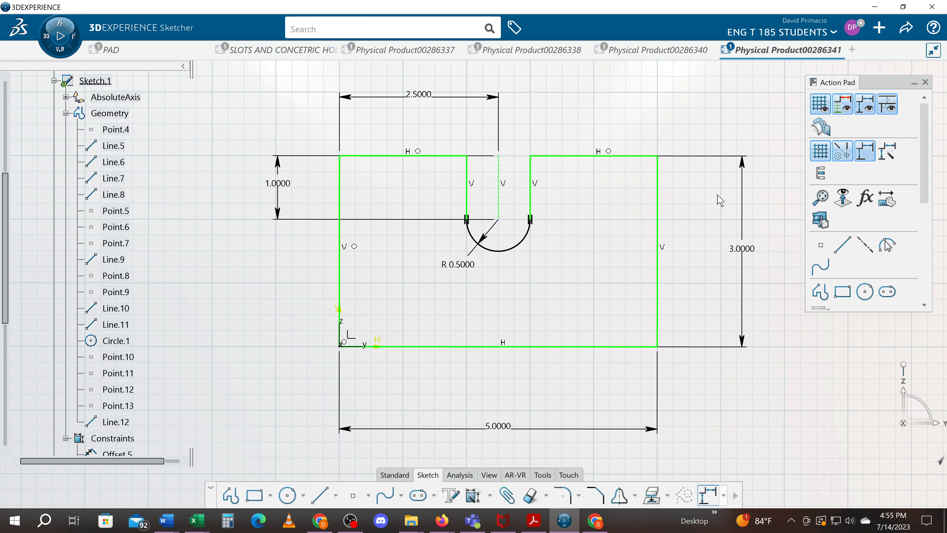
Apply Auto Constraint to the slot's arc together with the sketch axes, and place the resulting 2 in dimension outside the rectangle's left edge.
{"action": "mouse_move", "coordinate": [303, 364]}
{"action": "left_mouse_down"}
{"action": "mouse_move", "coordinate": [583, 201]}
{"action": "mouse_move", "coordinate": [586, 186]}
{"action": "left_mouse_up"}
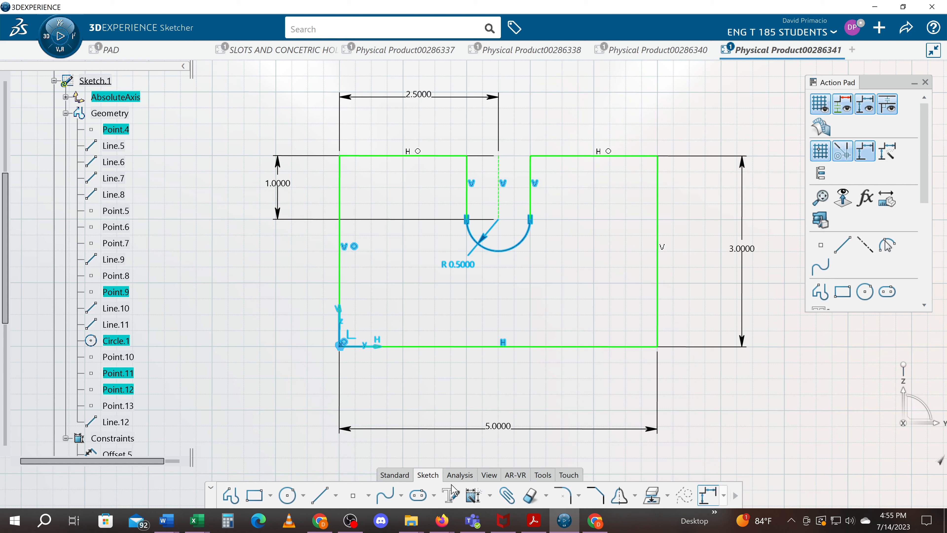
{"action": "left_click", "coordinate": [473, 495]}
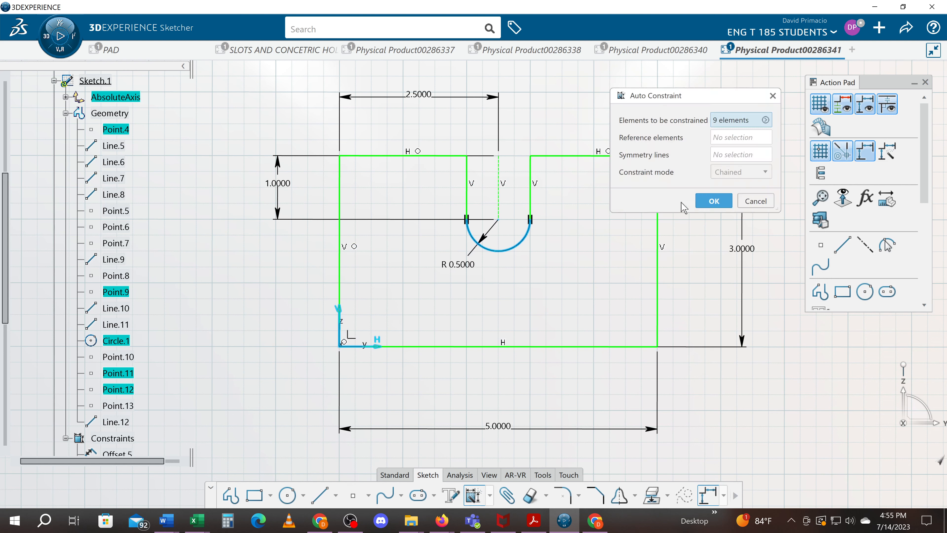
{"action": "left_click", "coordinate": [709, 201]}
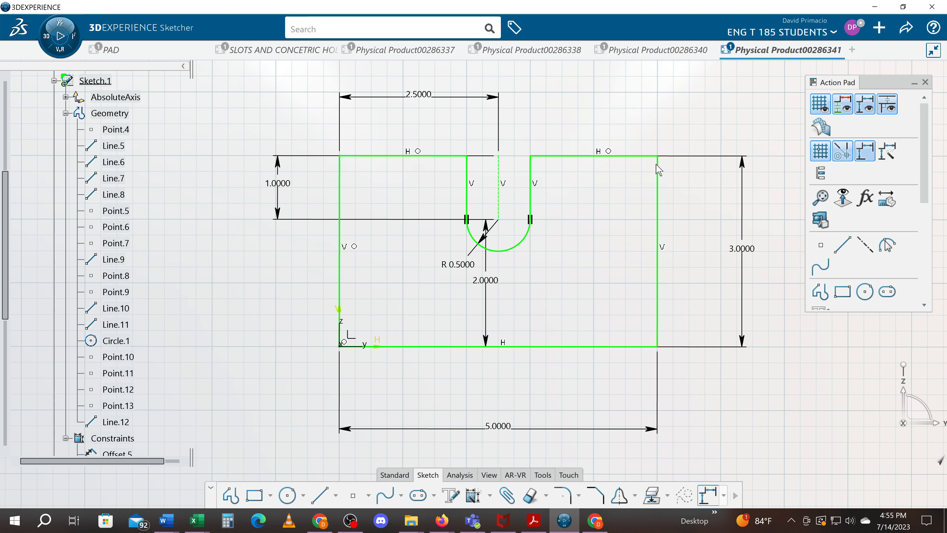
{"action": "mouse_move", "coordinate": [485, 267]}
{"action": "left_mouse_down"}
{"action": "mouse_move", "coordinate": [257, 278]}
{"action": "mouse_move", "coordinate": [271, 276]}
{"action": "mouse_move", "coordinate": [275, 291]}
{"action": "mouse_move", "coordinate": [268, 280]}
{"action": "left_mouse_up"}
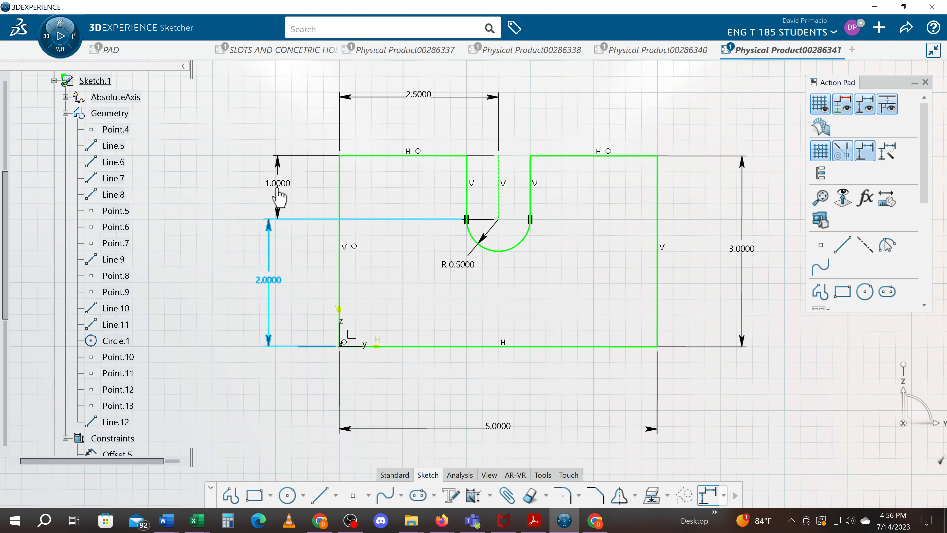
Set the length of the slot's centerline to 0.5 in.
{"action": "left_click", "coordinate": [277, 184]}
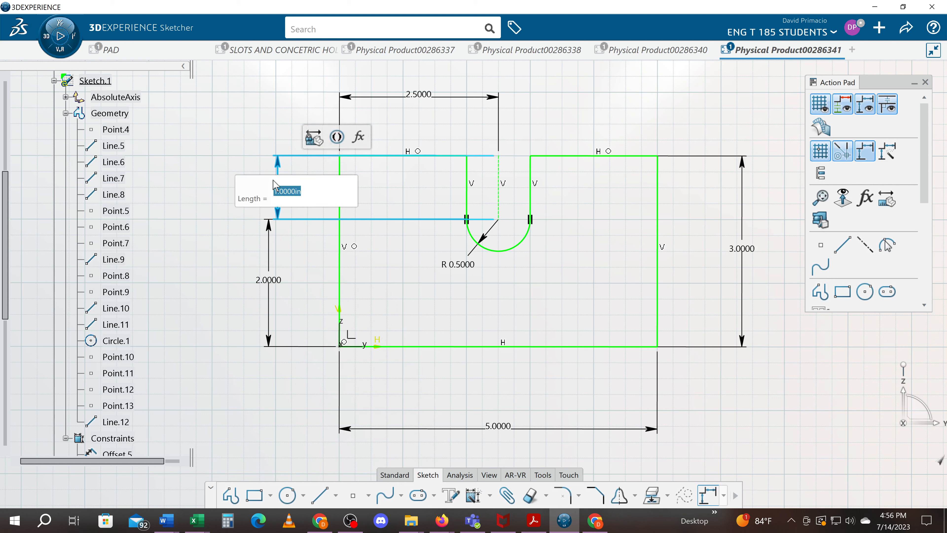
{"action": "double_click", "coordinate": [275, 184]}
{"action": "type", "text": "."}
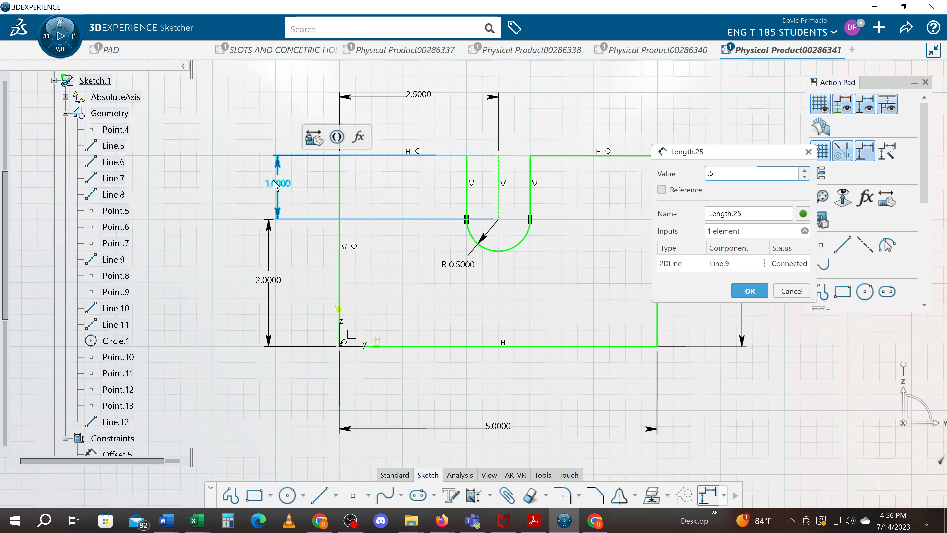
{"action": "type", "text": "5"}
{"action": "key", "text": "Return"}
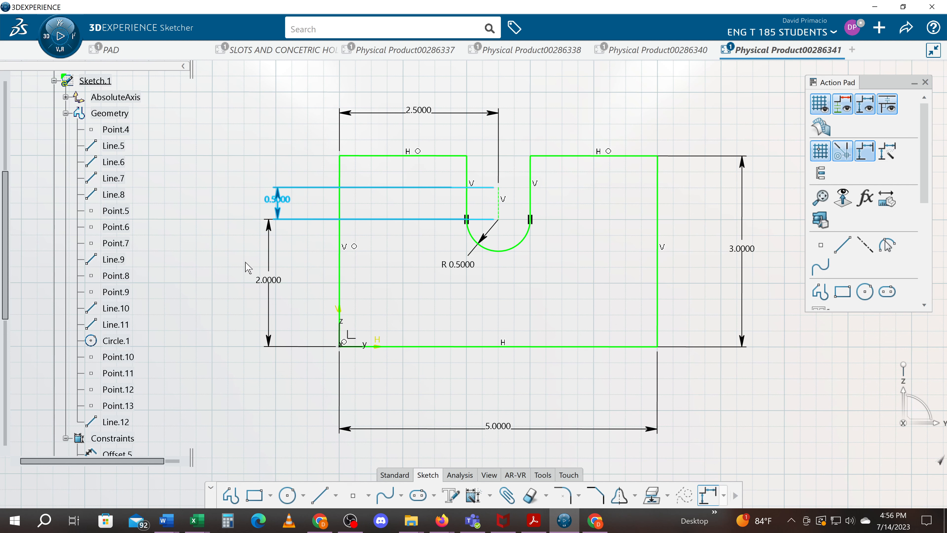
Undo the centerline length change, the dimension move and the last Auto Constraint.
{"action": "key", "text": "ctrl+z"}
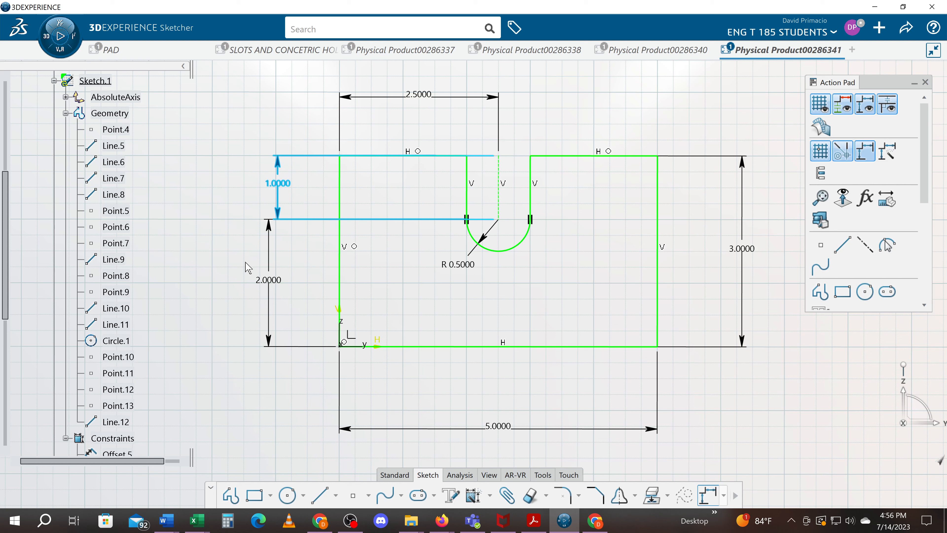
{"action": "key", "text": "ctrl+z"}
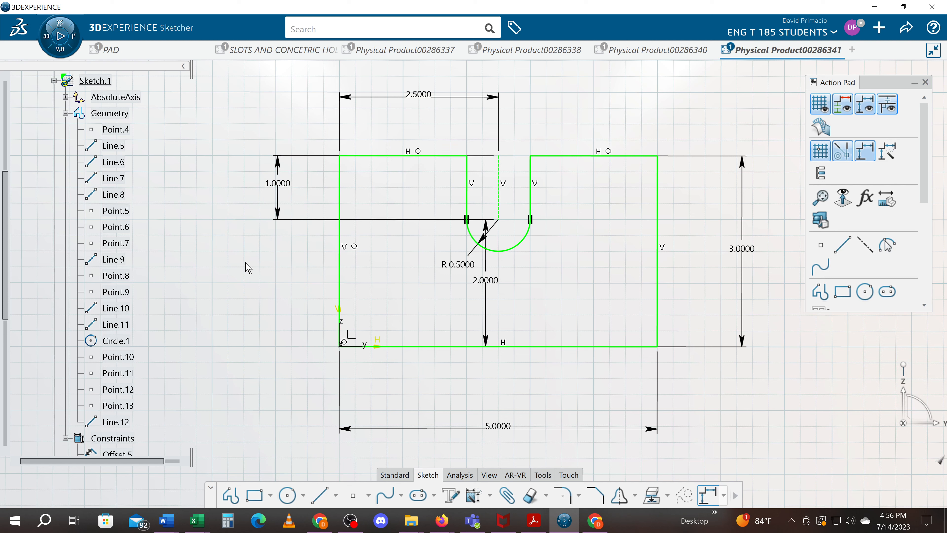
{"action": "key", "text": "ctrl+z"}
{"action": "left_click", "coordinate": [251, 296]}
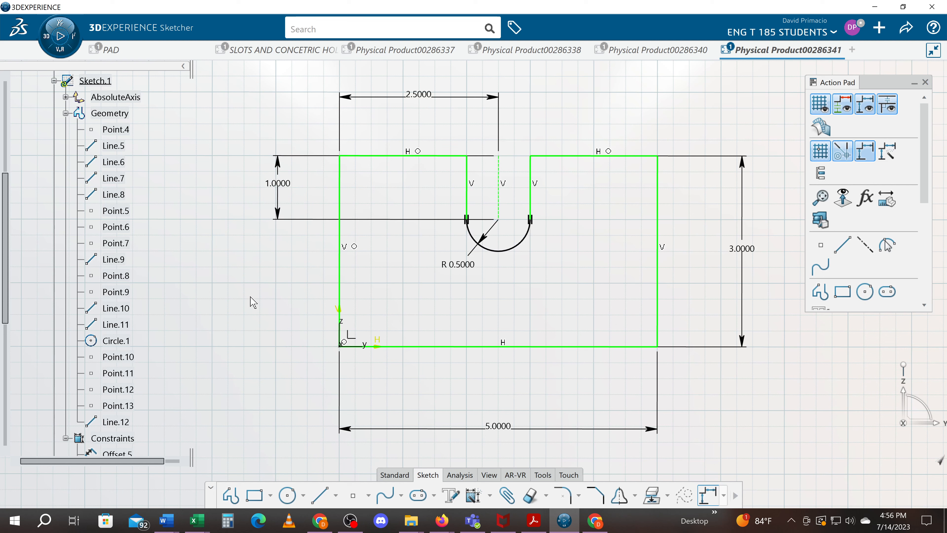
Add a Coincidence constraint between the top endpoint of the slot's centerline and the rectangle's top edge right of the slot.
{"action": "left_click", "coordinate": [499, 156]}
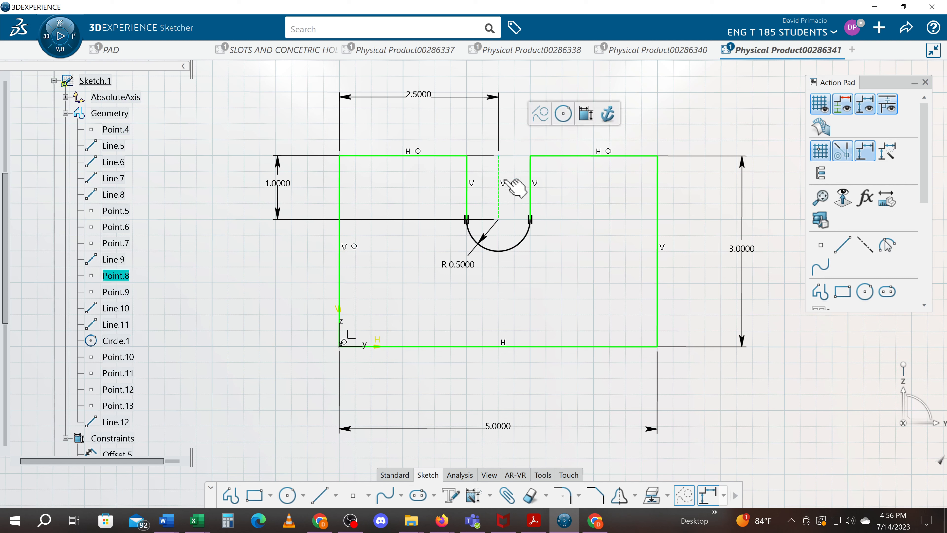
{"action": "left_click", "coordinate": [567, 156], "text": "ctrl"}
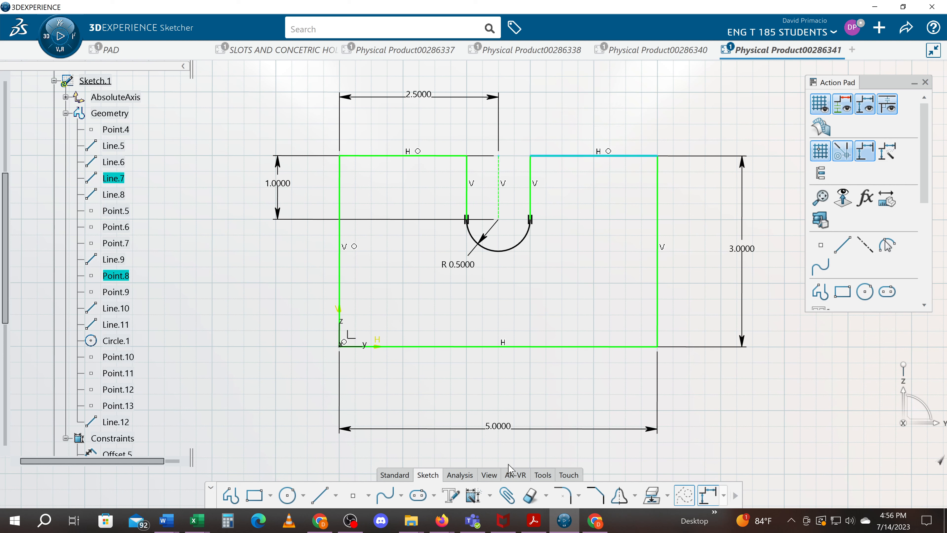
{"action": "left_click", "coordinate": [489, 496]}
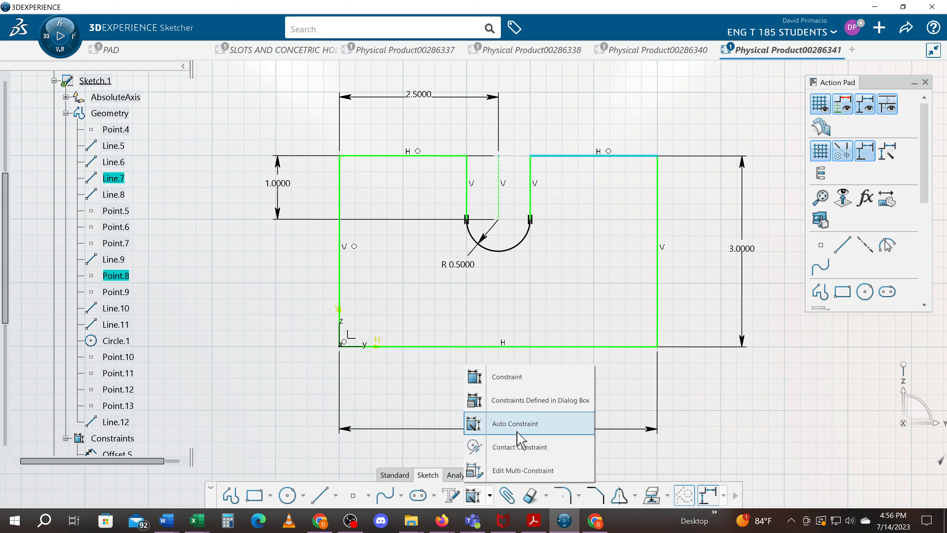
{"action": "left_click", "coordinate": [543, 401]}
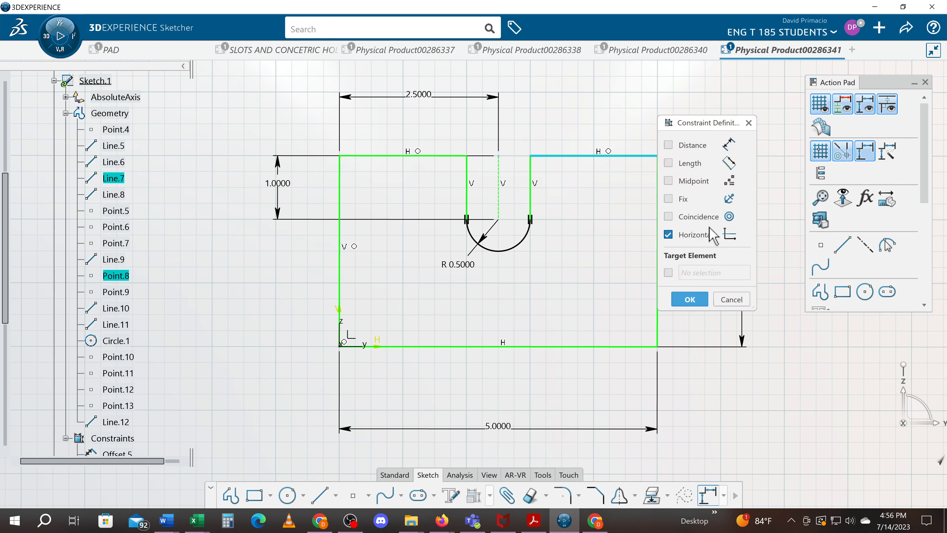
{"action": "left_click", "coordinate": [704, 218]}
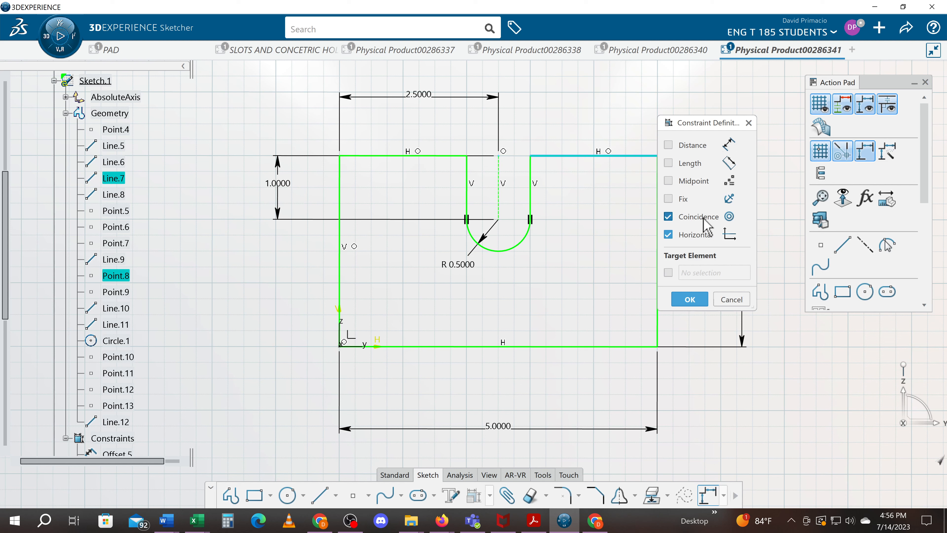
{"action": "left_click", "coordinate": [689, 300]}
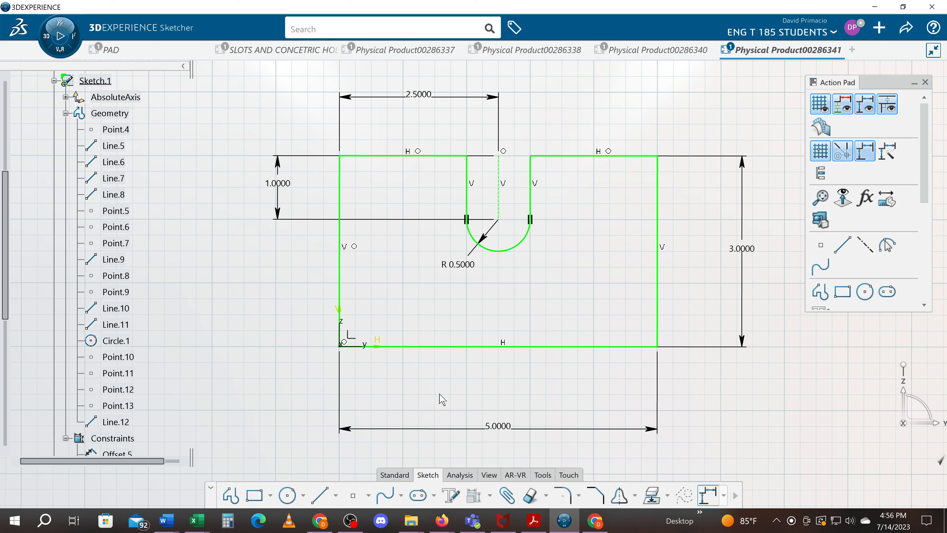
Check the sketch's solving status and run Sketch Analysis to examine whether the implicit profile is closed.
{"action": "left_click", "coordinate": [459, 475]}
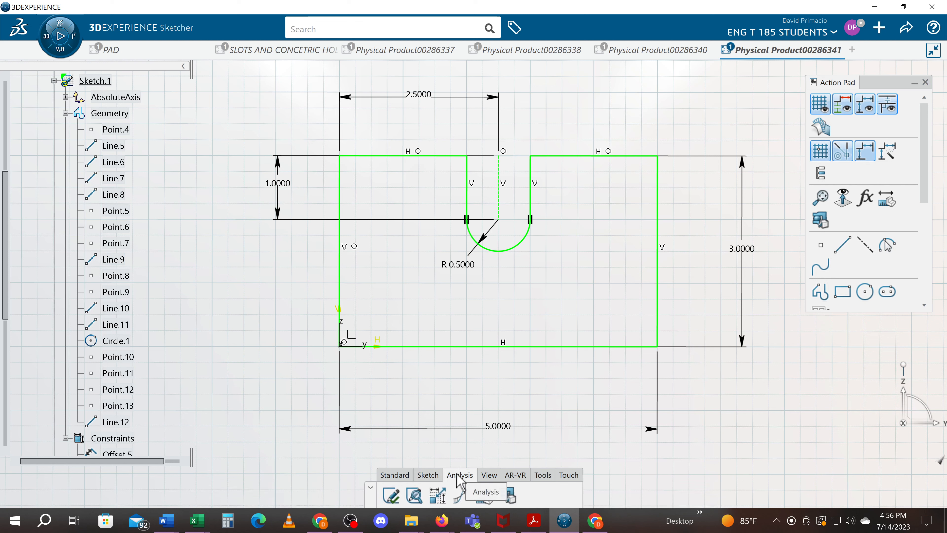
{"action": "left_click", "coordinate": [414, 496]}
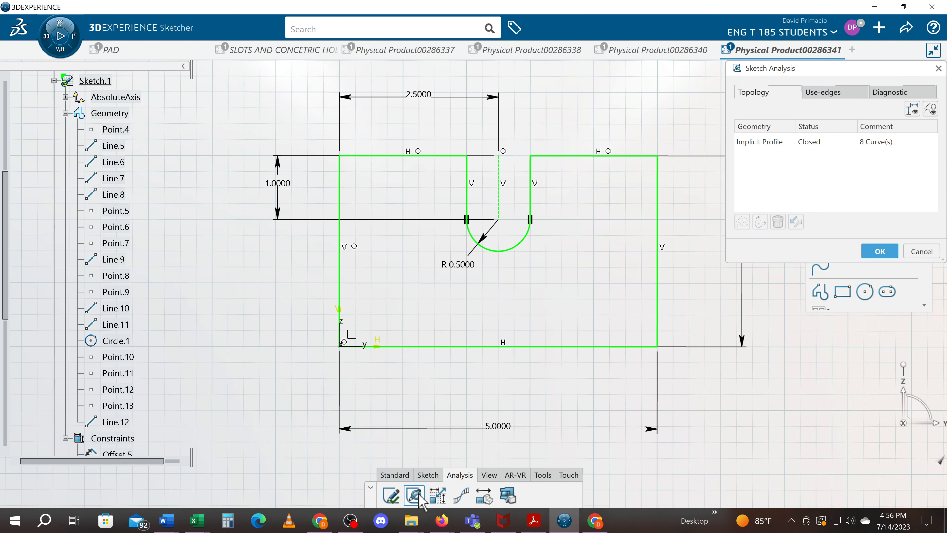
{"action": "left_click", "coordinate": [391, 500]}
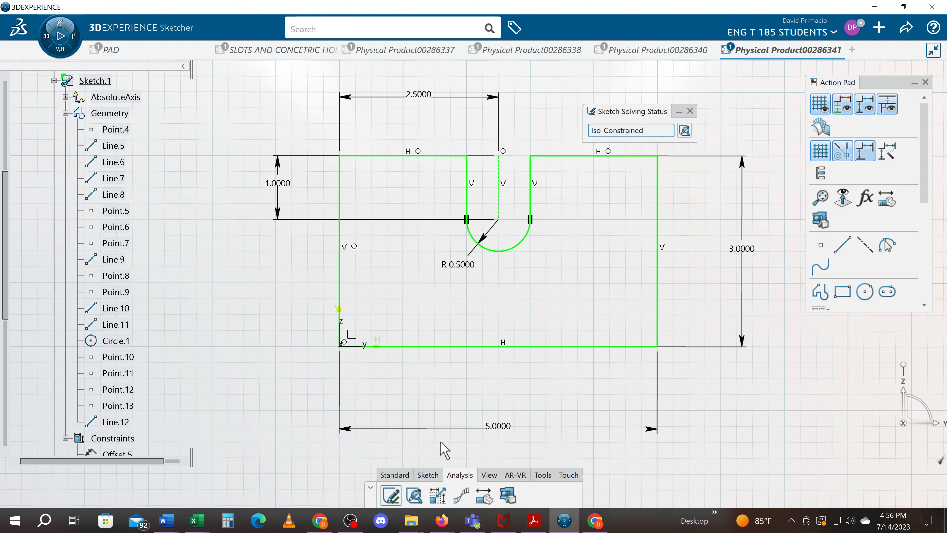
{"action": "left_click", "coordinate": [414, 499]}
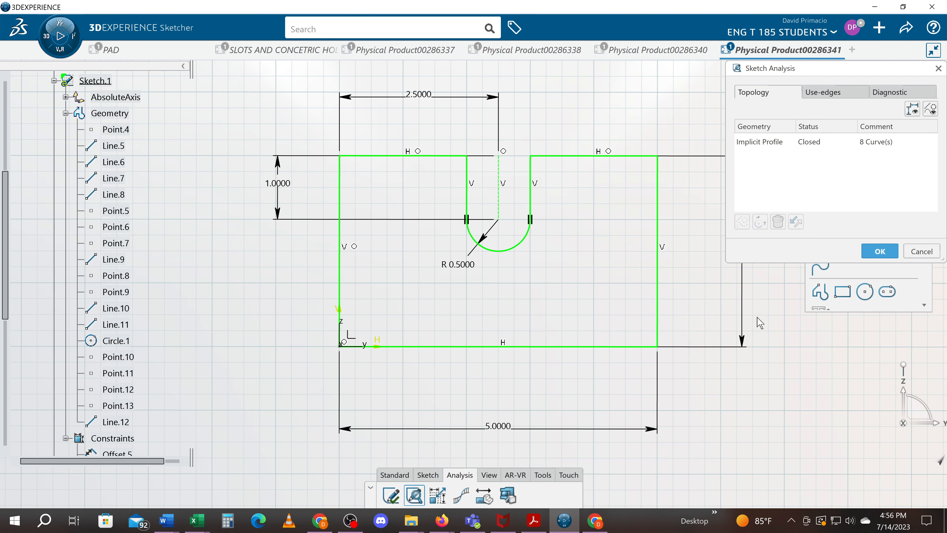
{"action": "left_click", "coordinate": [811, 144]}
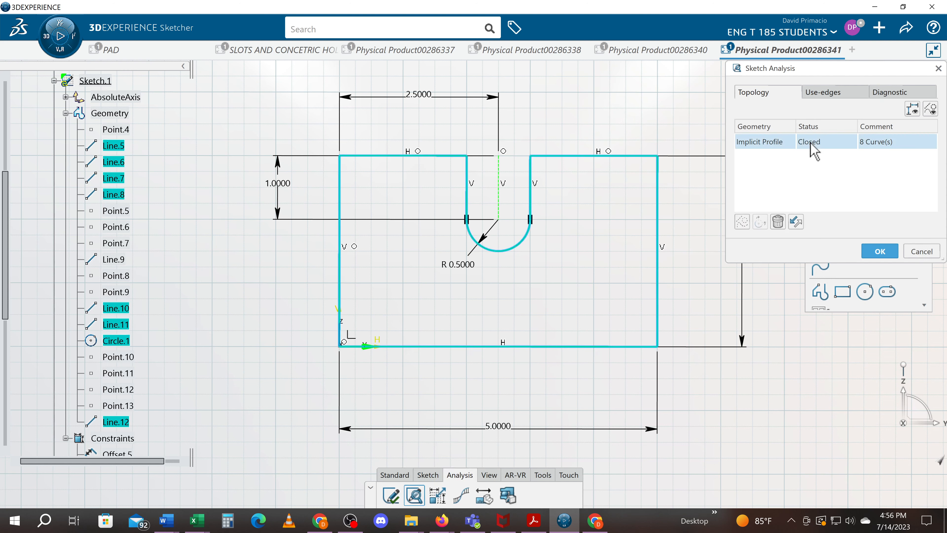
{"action": "left_click", "coordinate": [879, 253]}
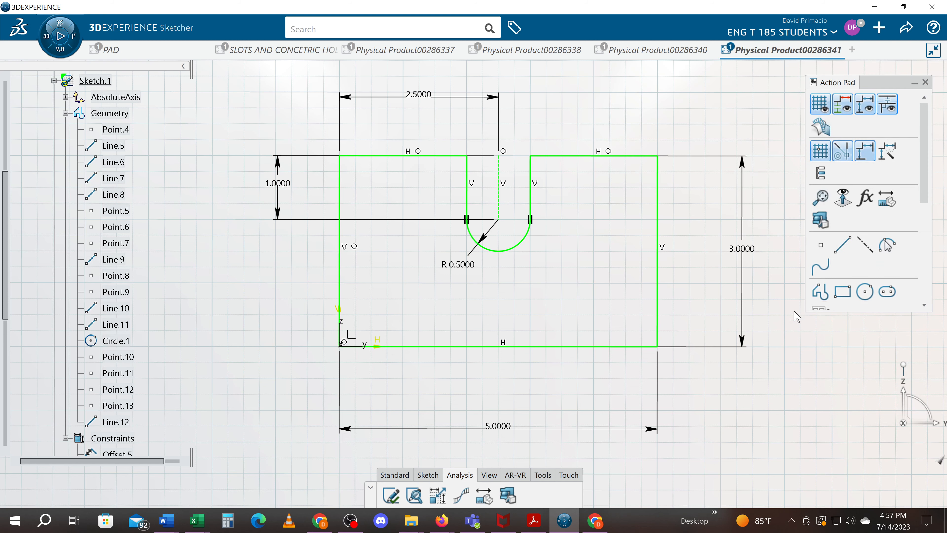